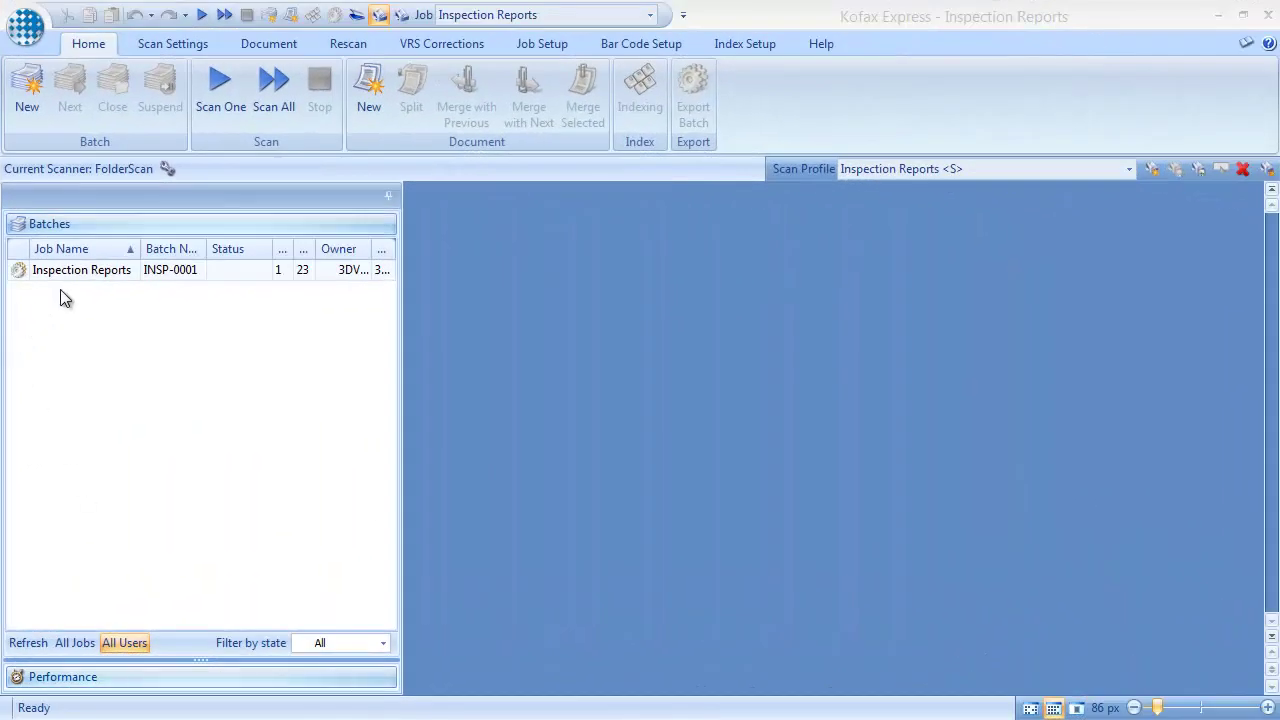
Step: Show batch INSP-0001's 23 page images, then open the MetaTool connector setup from Job Setup
click(60, 272)
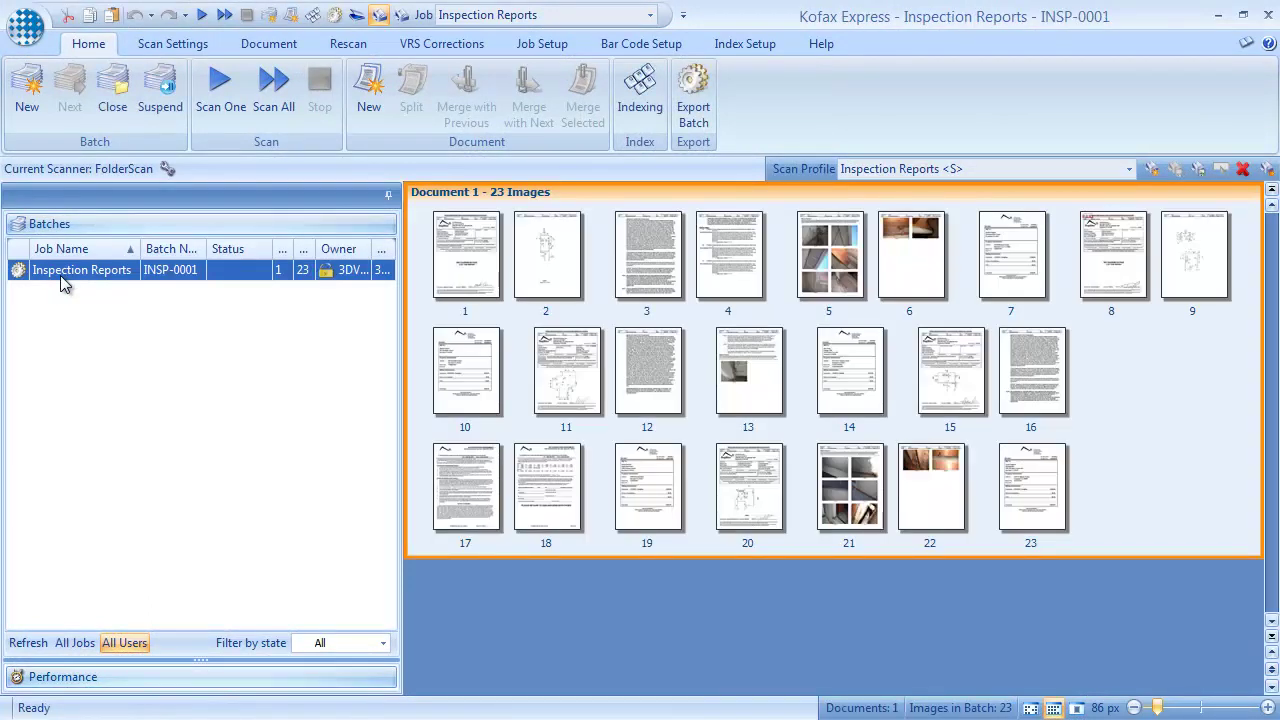
click(538, 44)
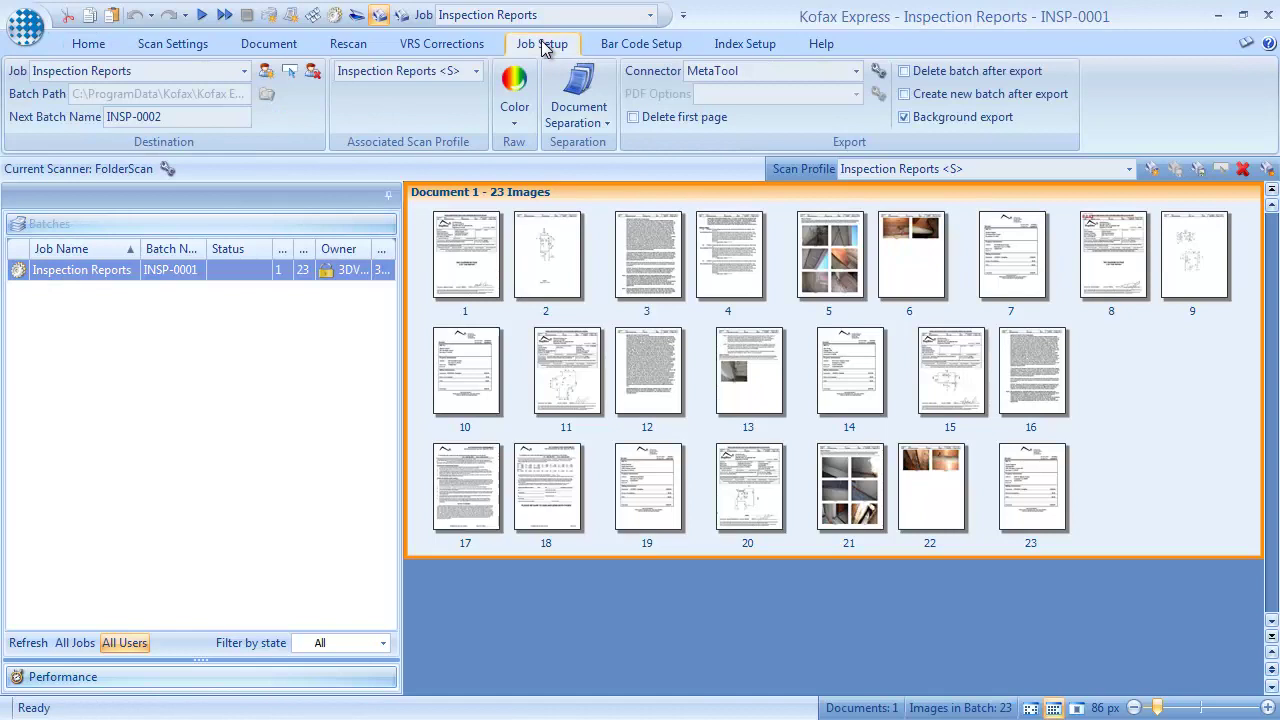
click(886, 71)
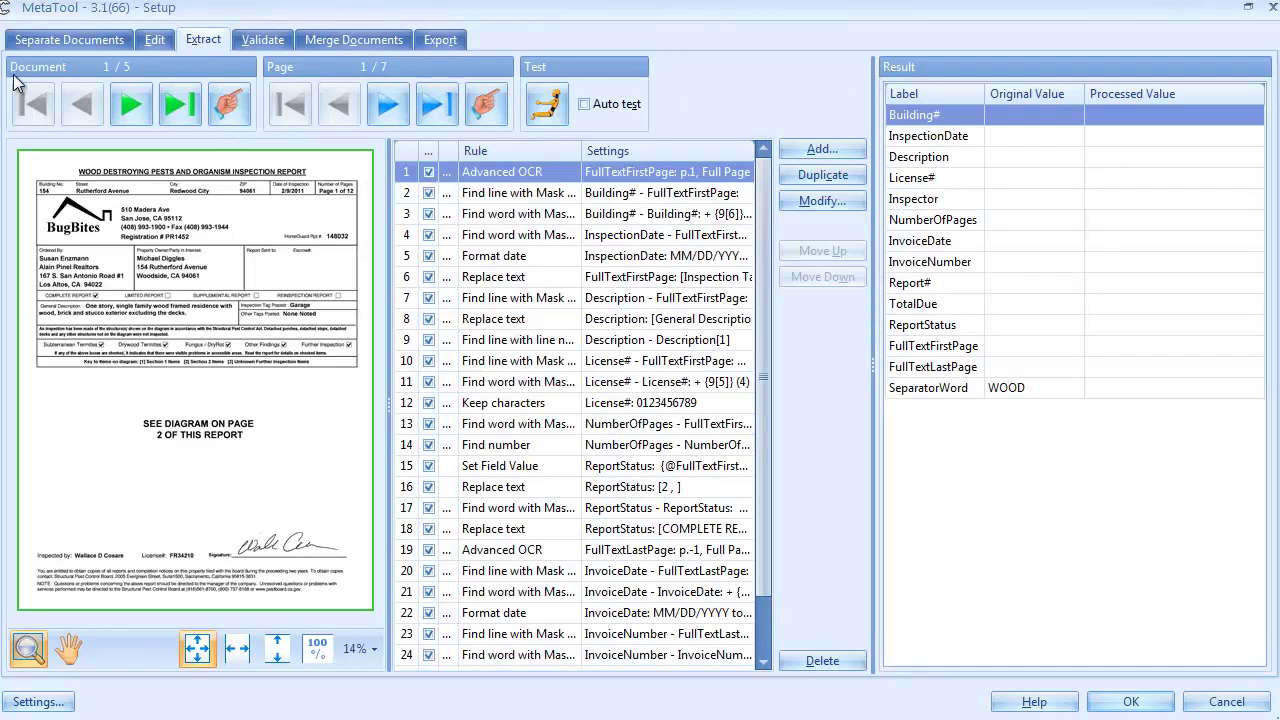
Step: Step through the sample inspection reports and return to the first document
click(127, 108)
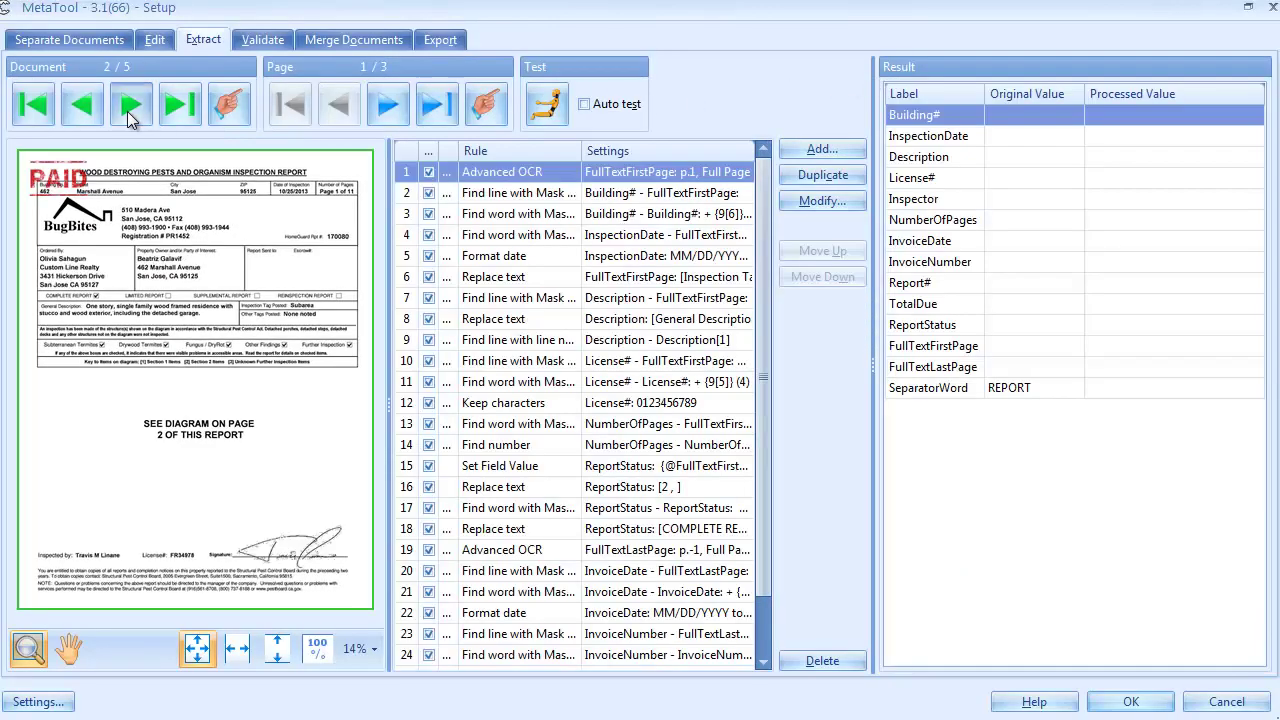
click(127, 111)
click(127, 111)
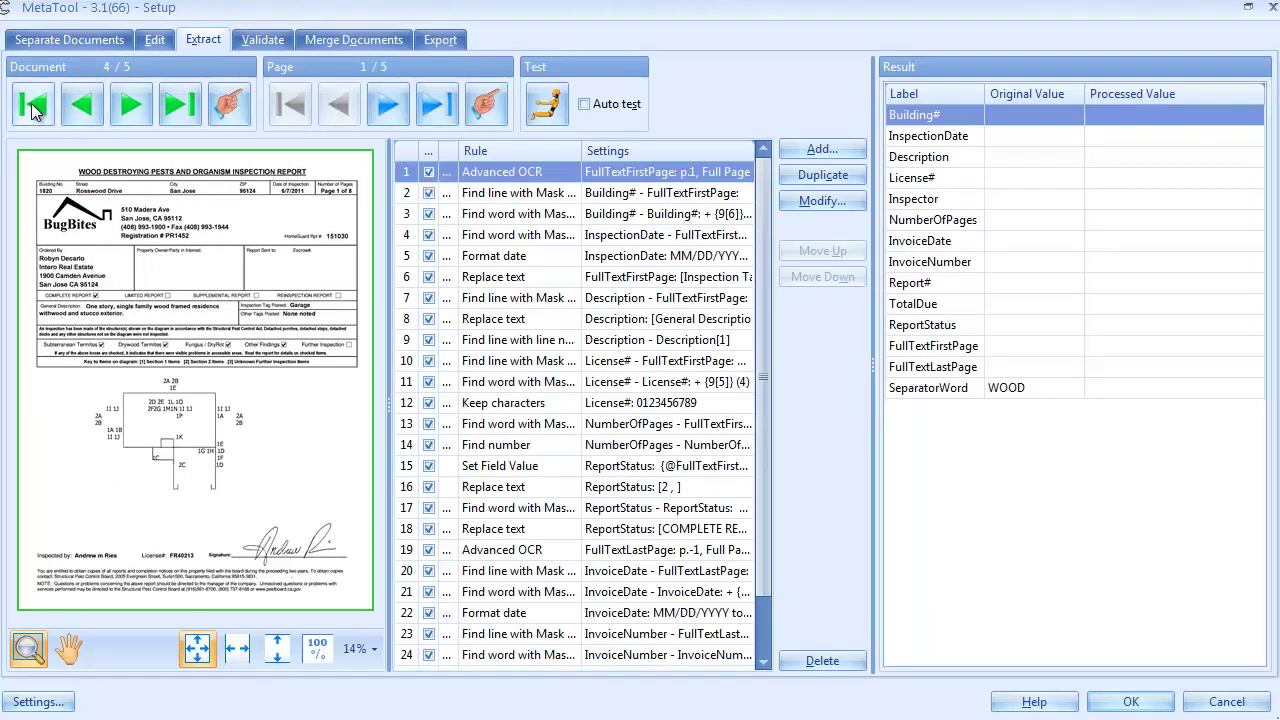
click(33, 110)
Step: Enable Auto test, check extraction results on documents 2 and 3, and accept the MetaTool settings
click(584, 104)
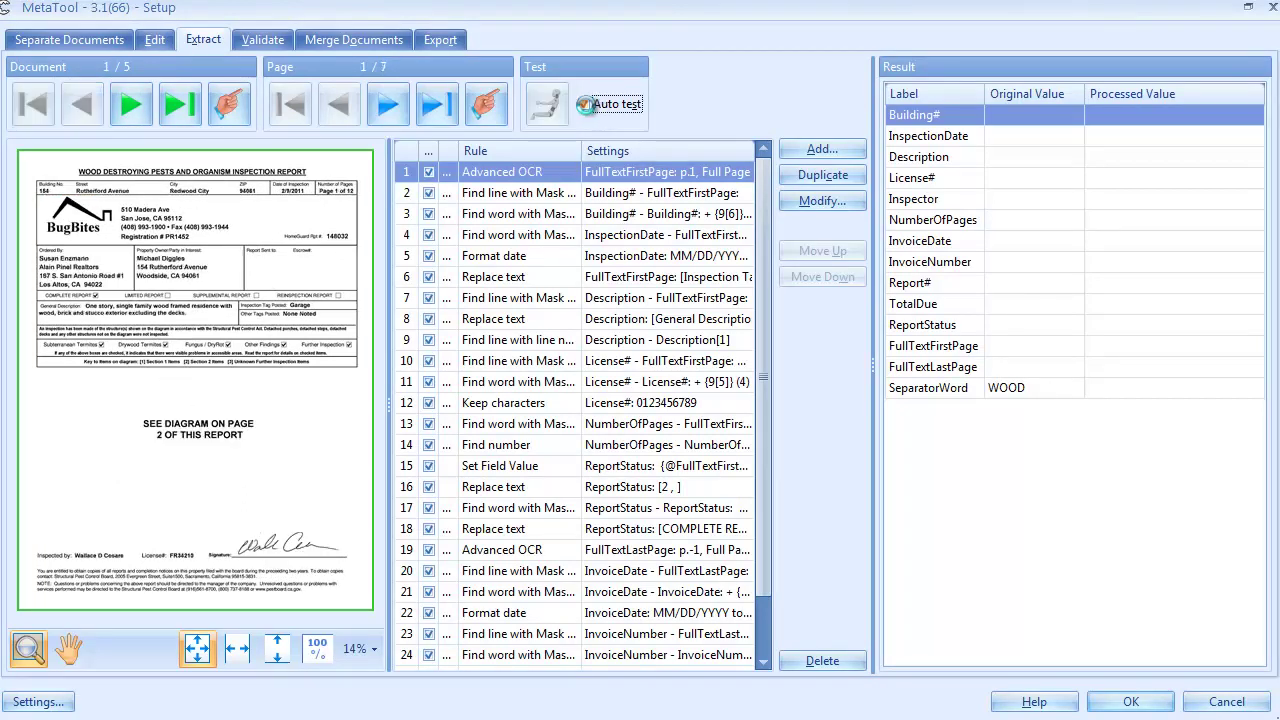
click(131, 103)
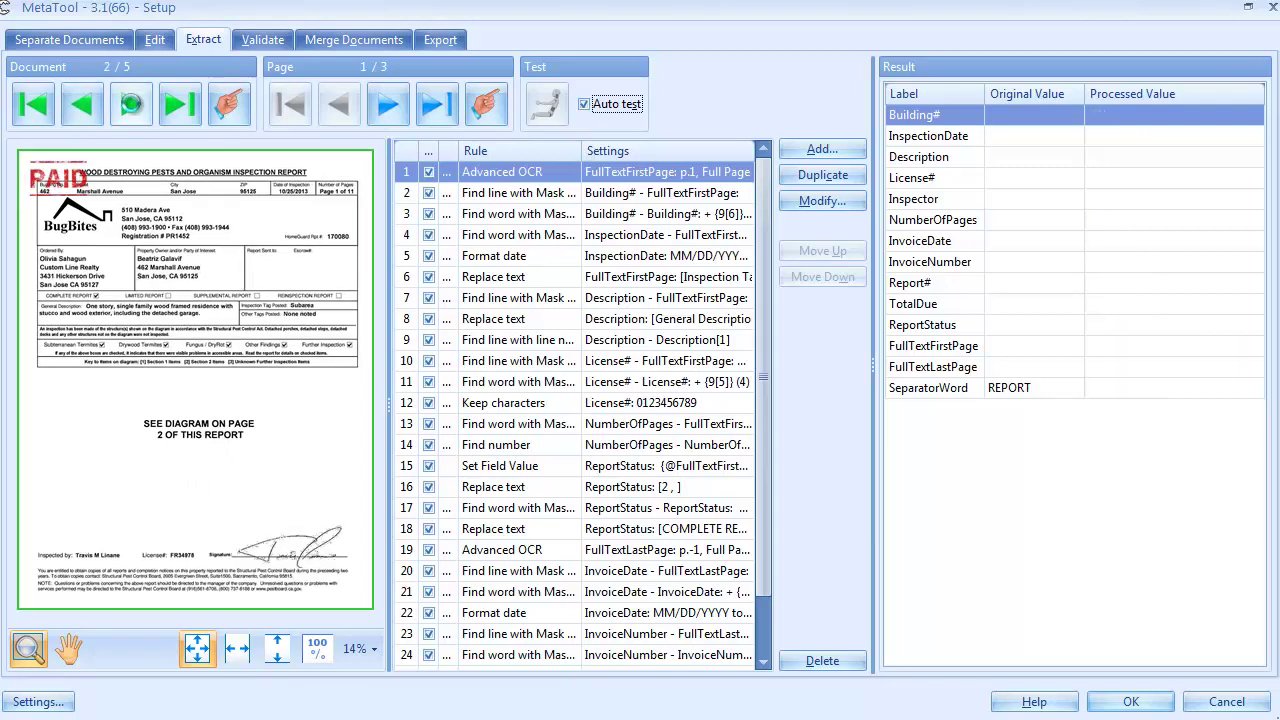
click(131, 104)
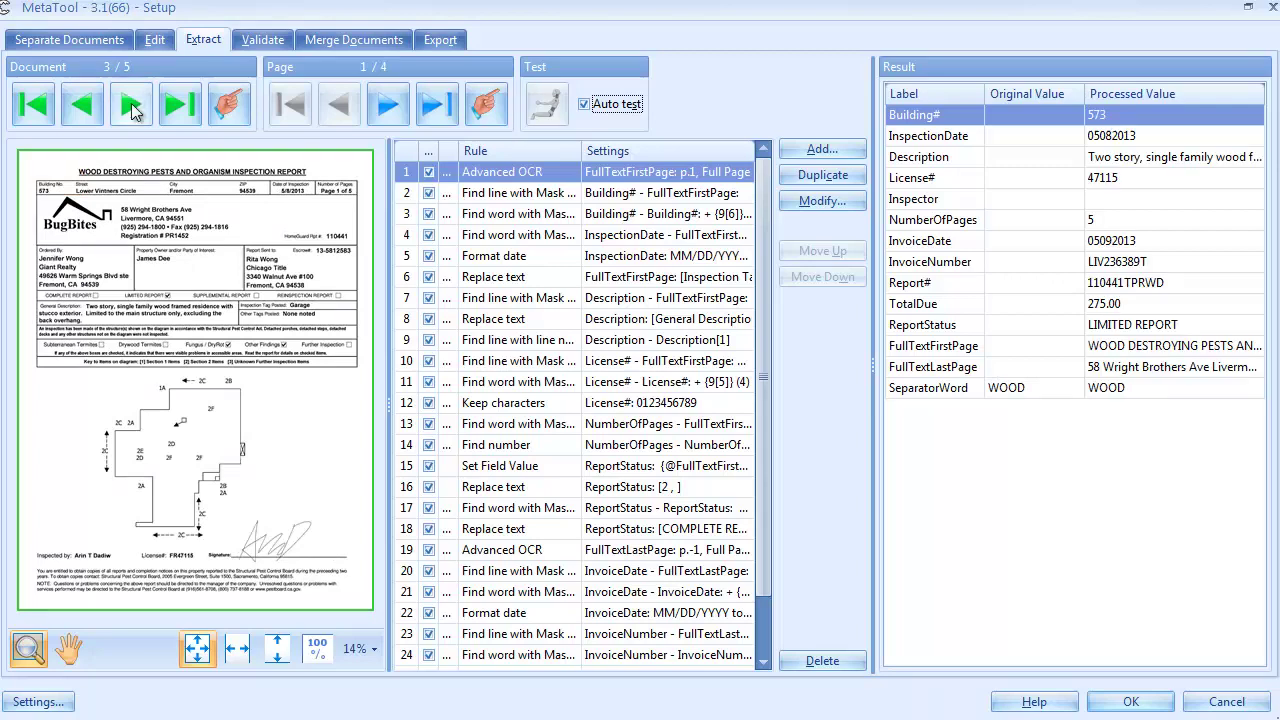
click(1153, 708)
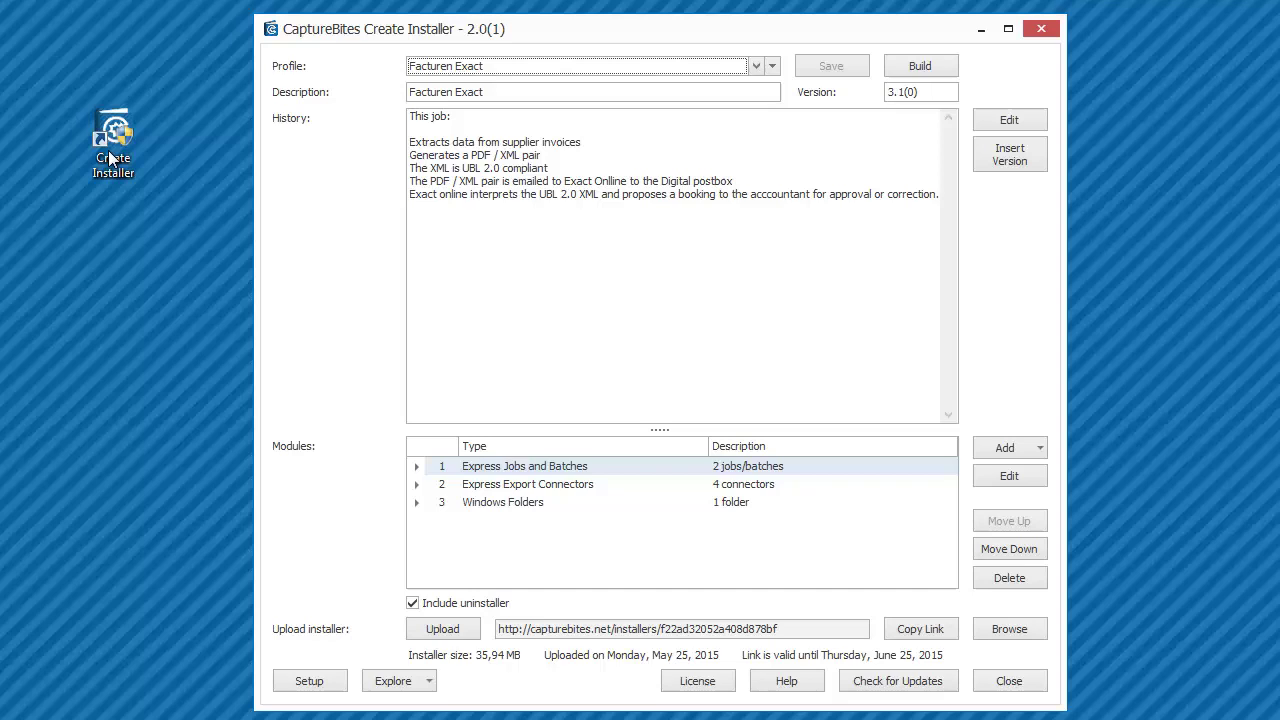
Step: Create a new profile named 'Inspection Reports'
click(774, 66)
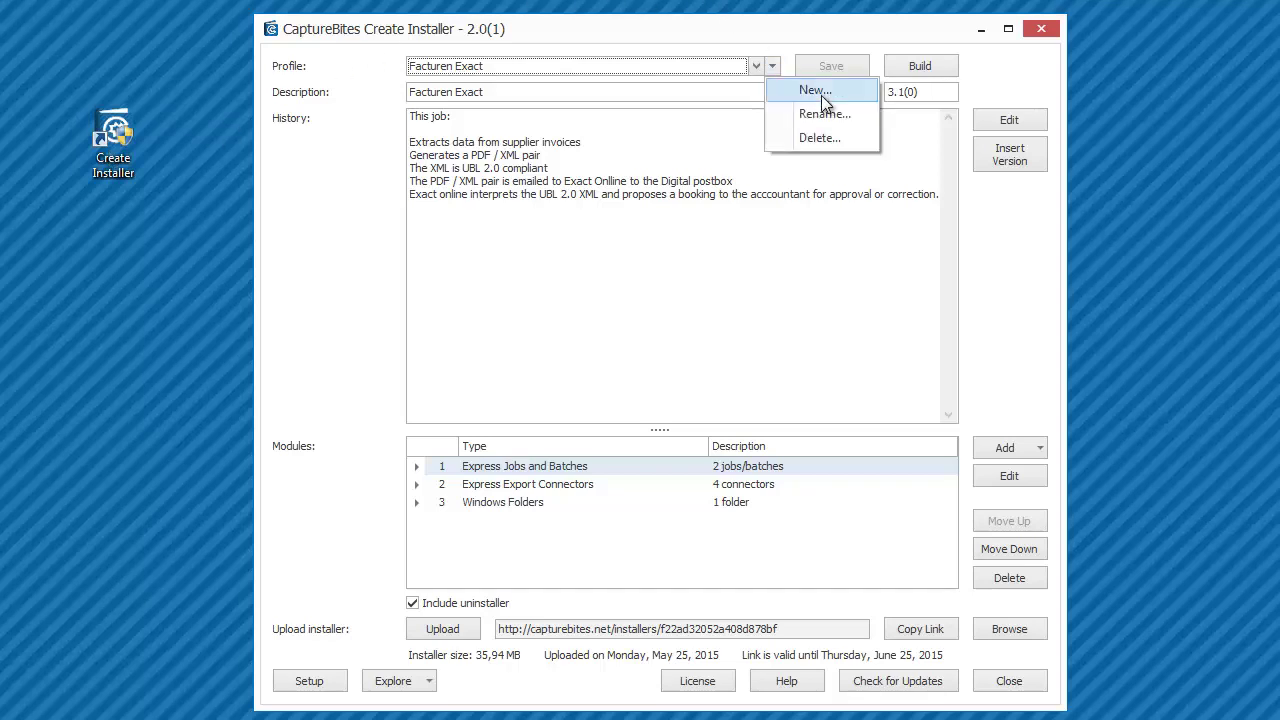
click(815, 91)
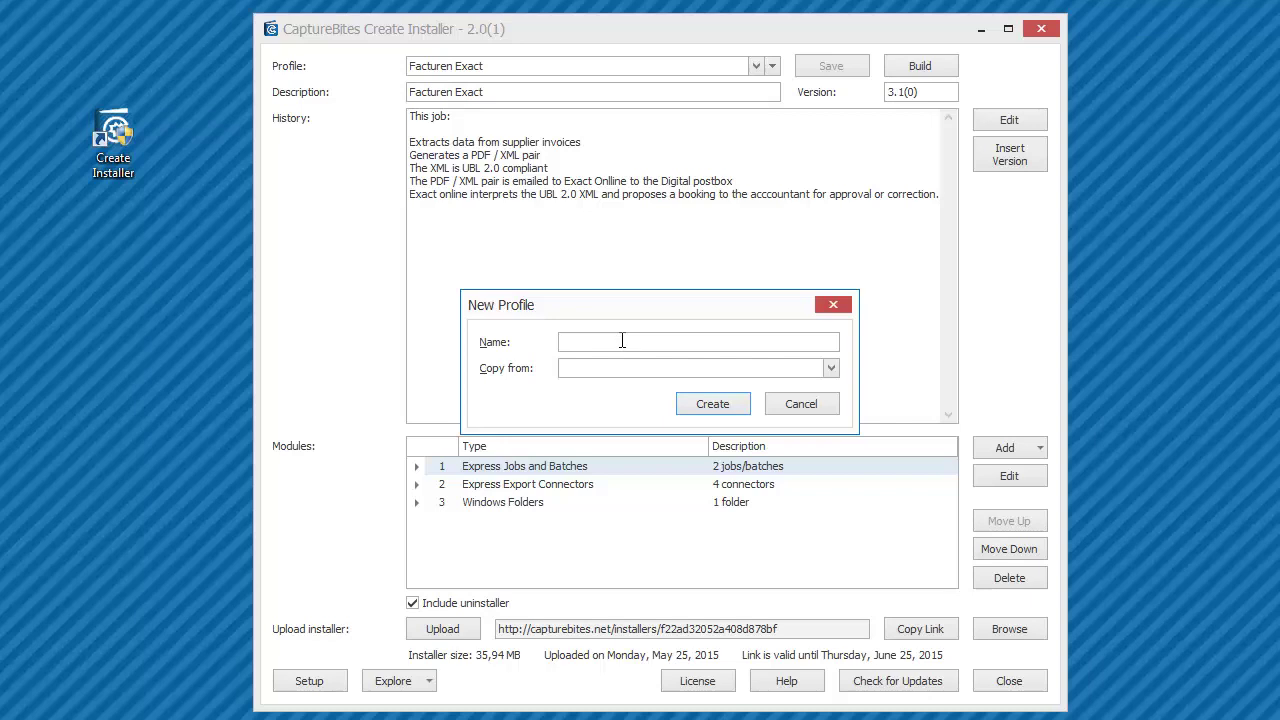
text(Inspection Reports)
click(731, 402)
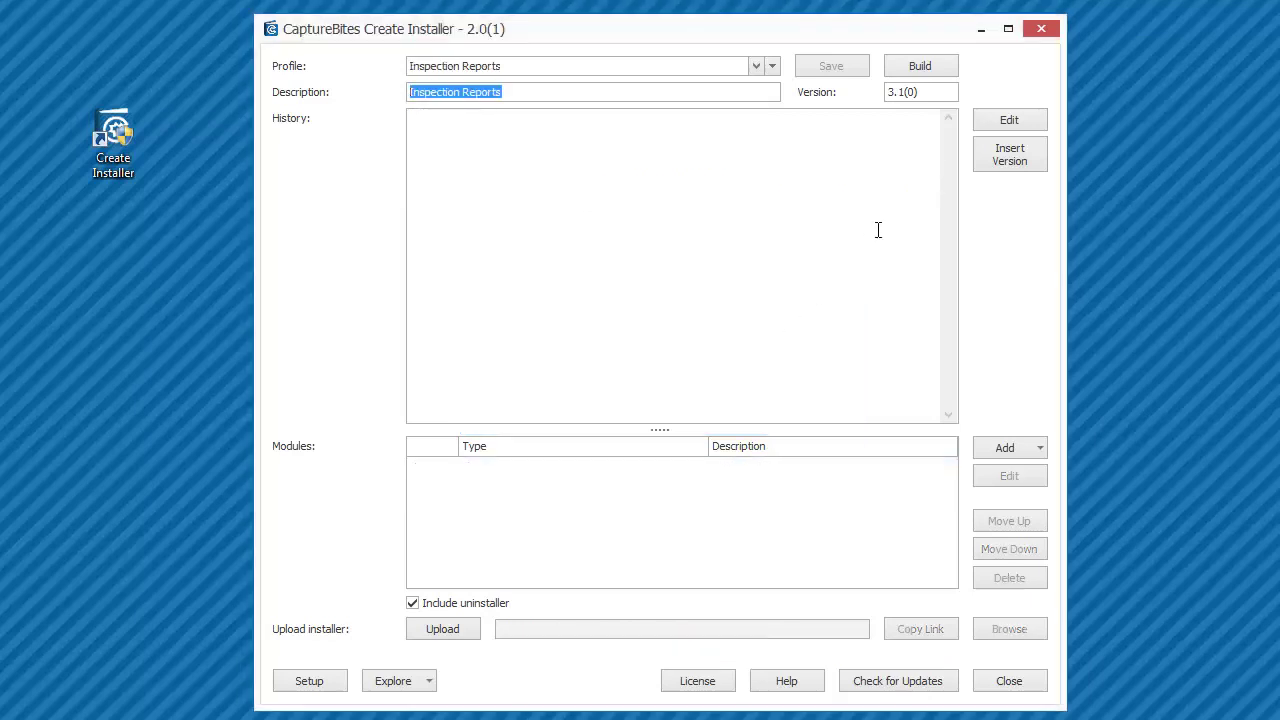
Step: Add a version 3.1(0) history entry with a dash line and the pasted job description
click(866, 140)
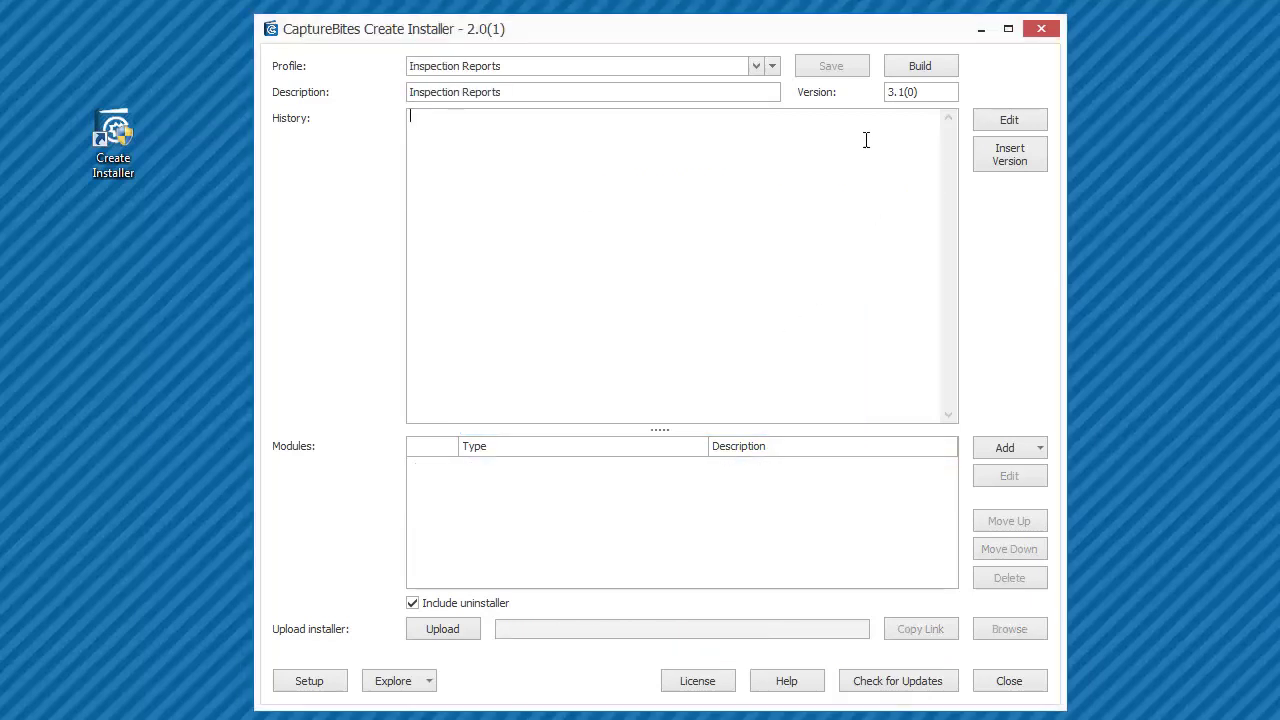
click(1013, 155)
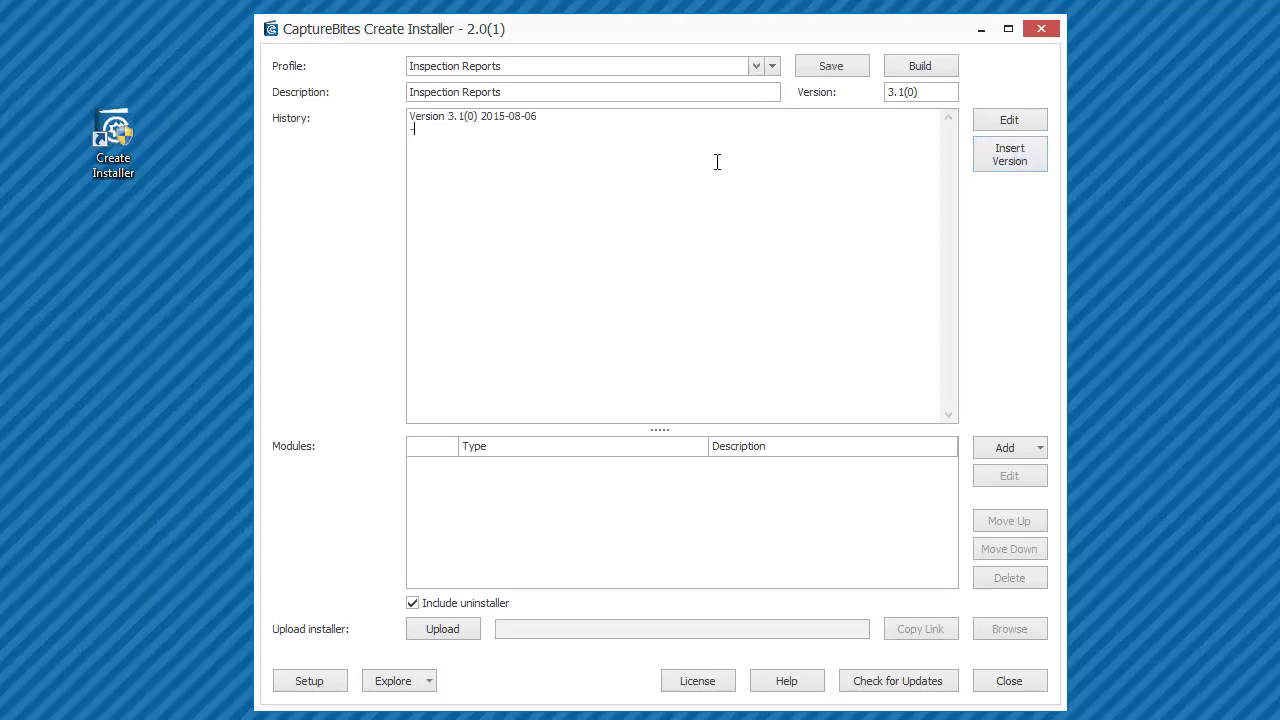
text(--------------------------------)
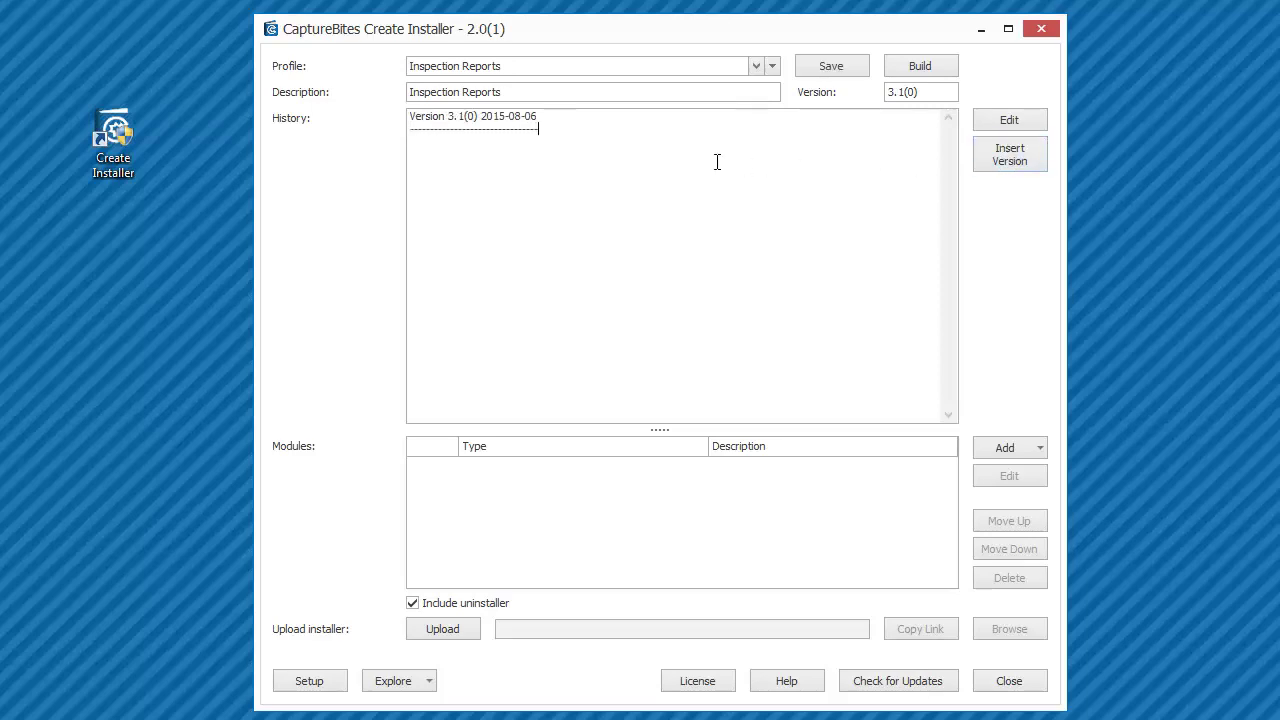
key(Return)
text(This job uses MetaTool to separate on keywords. It also looks up the inspection agent's name based on his code automatically extracted from the first page.  Some other floating data is extracted from the first page and total amount is extracted from the last page.  - Keyword Separation - Floating Data Extraction - Database Lookup - Conditional Validation - Multi-Export to both Folder and Email)
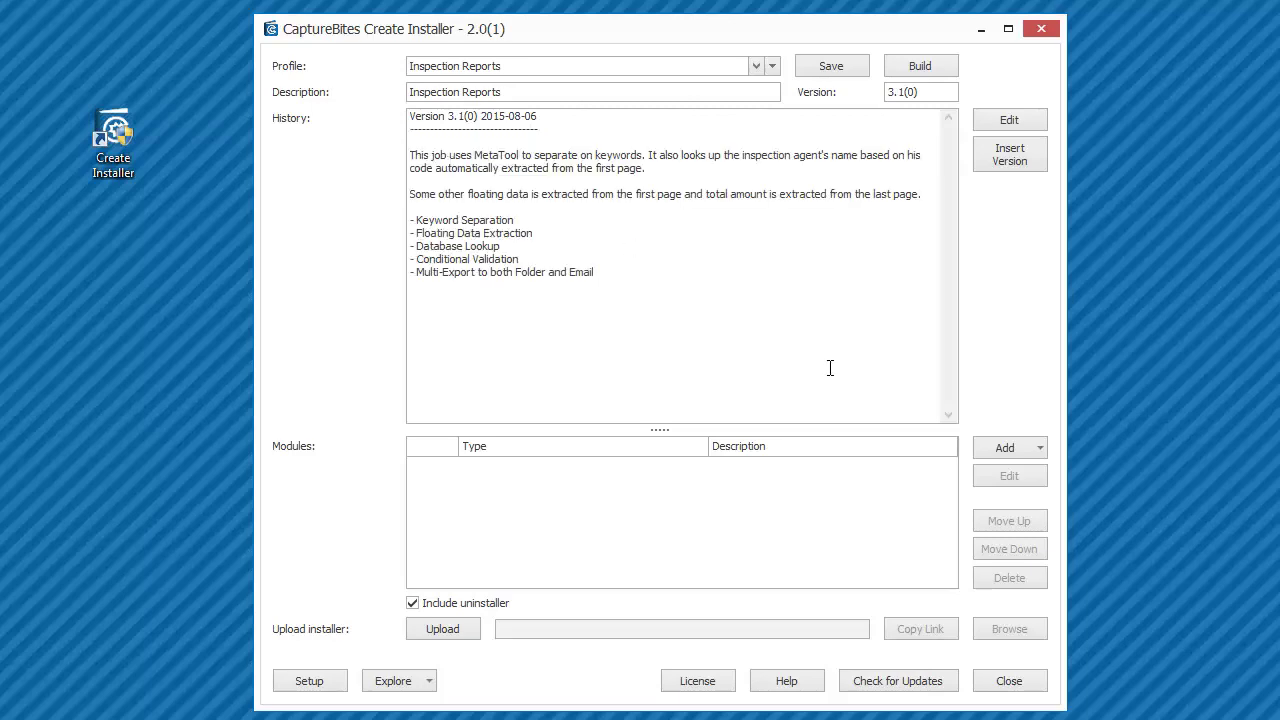
Step: Add an Express Export Connectors module with Folder, MetaTool, Multi Export and Email connectors
click(1004, 448)
mouse_move(1041, 505)
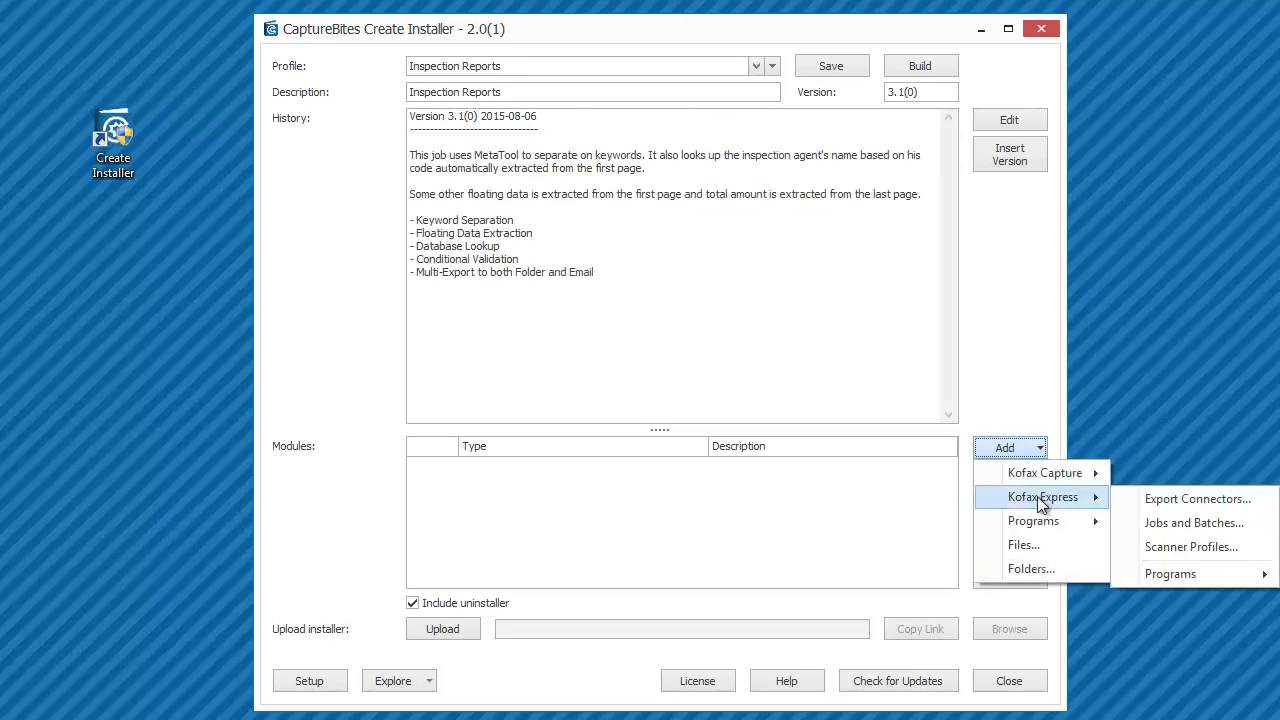
click(1184, 497)
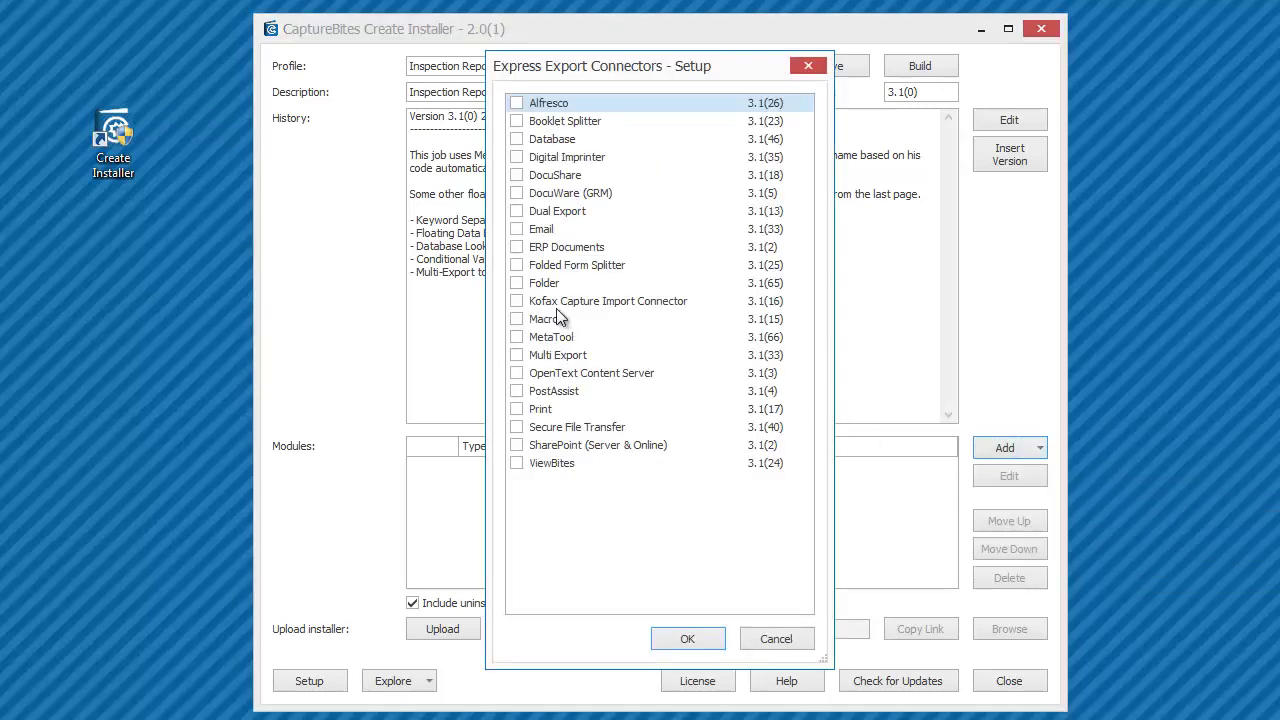
click(518, 284)
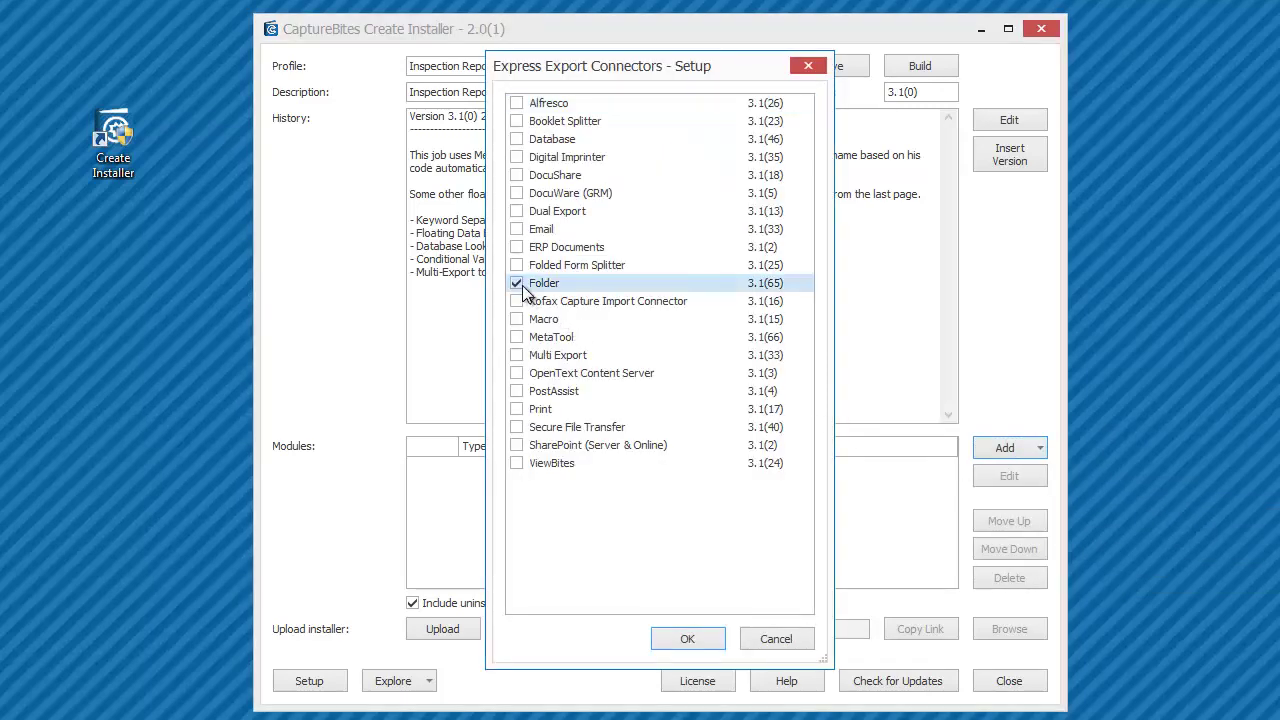
click(517, 338)
click(519, 357)
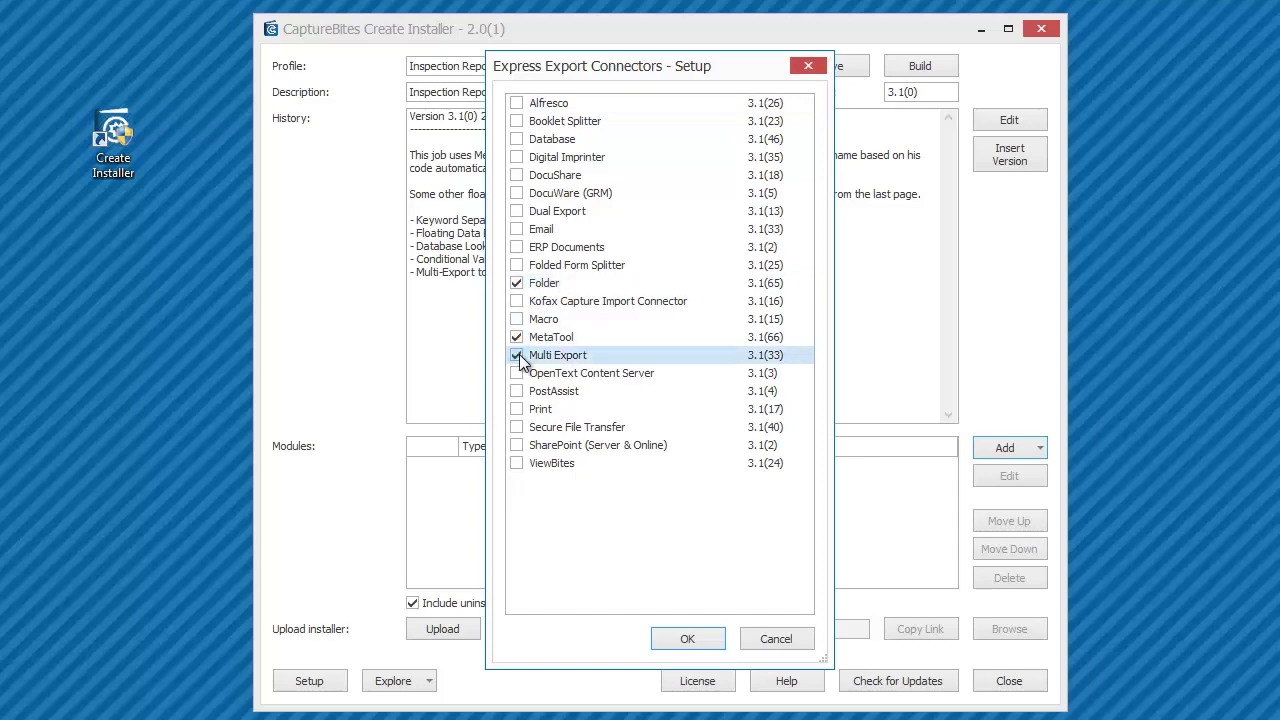
click(517, 230)
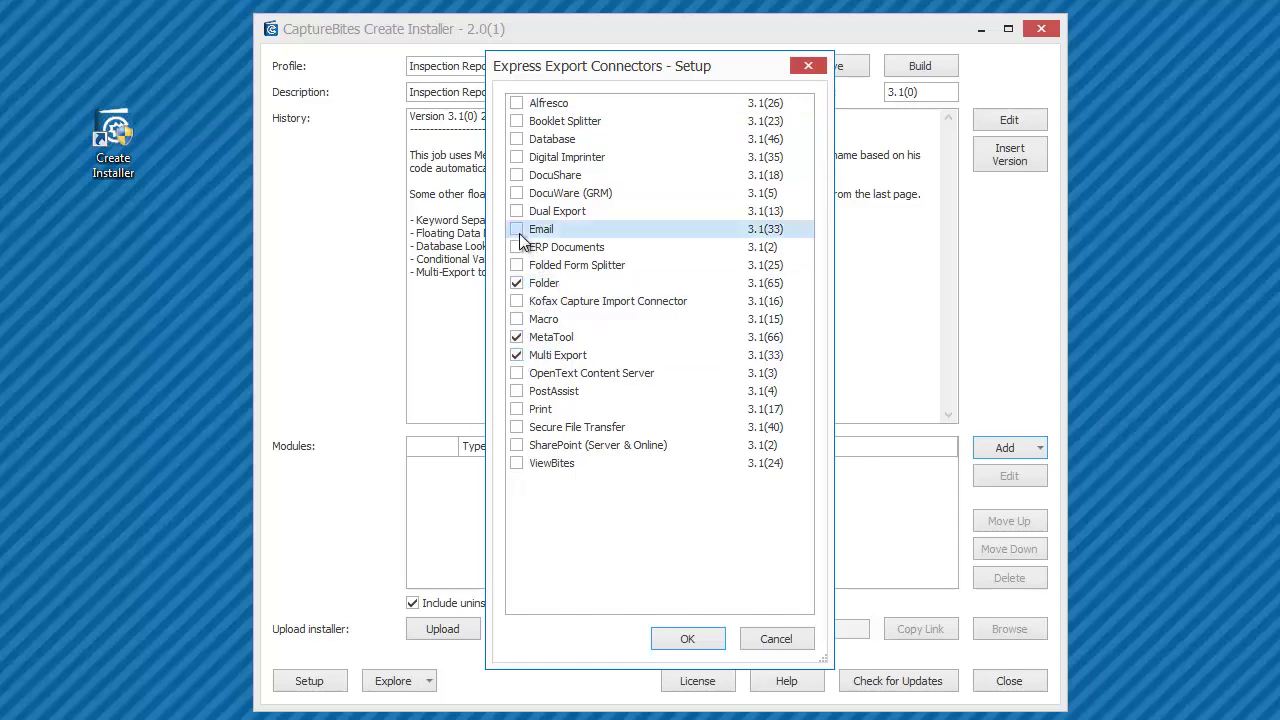
click(672, 636)
Step: Add a Kofax Express jobs and batches module with the Inspection Reports job and batch INSP-0001
click(1022, 452)
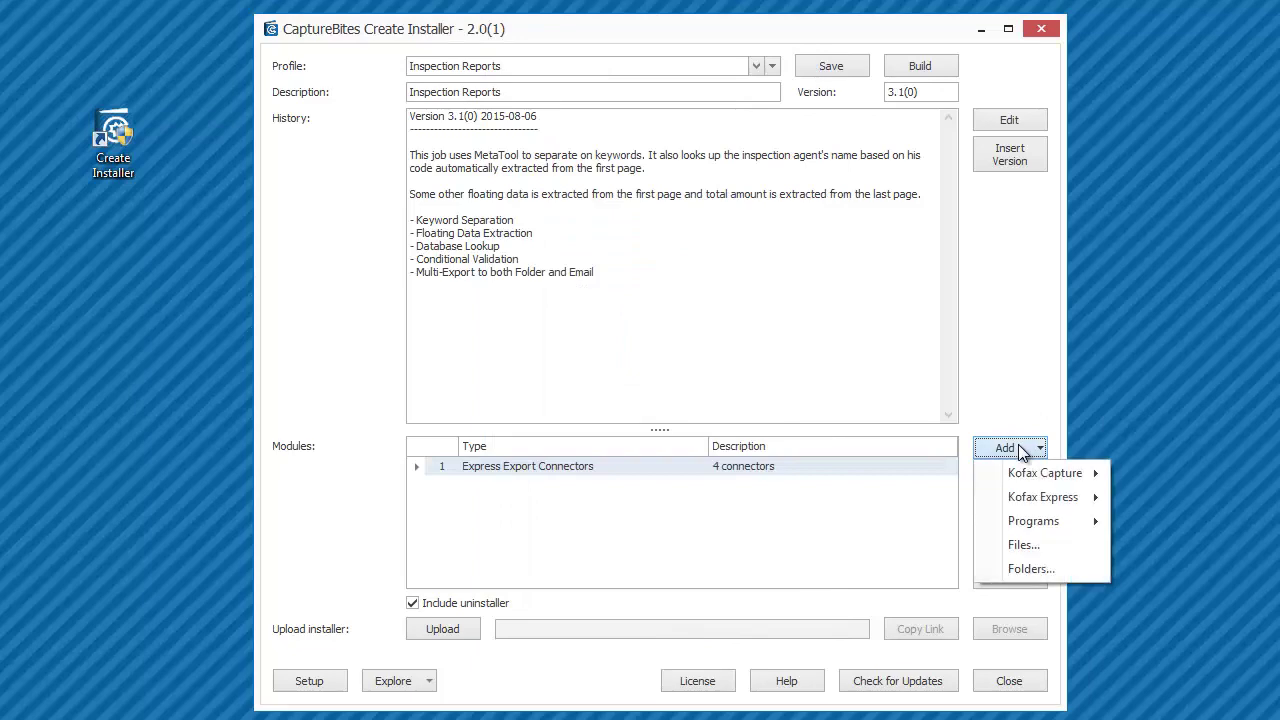
mouse_move(1050, 497)
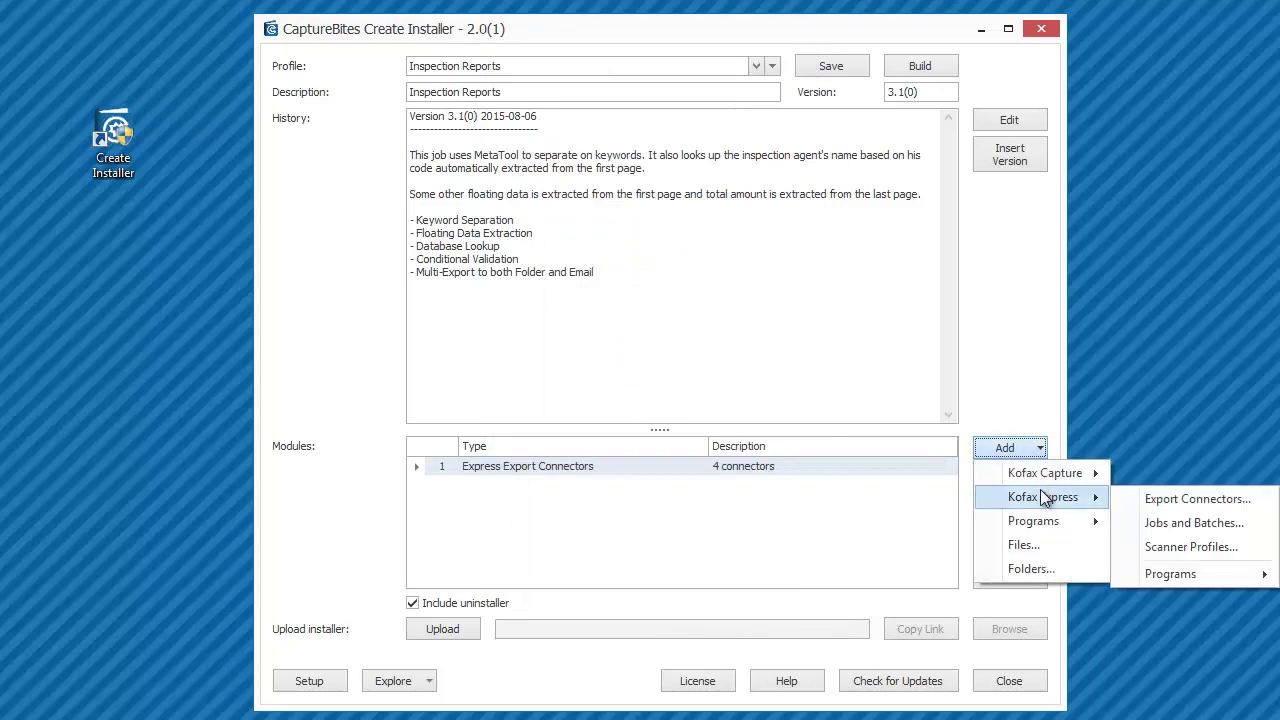
click(1165, 523)
drag(645, 135, 646, 463)
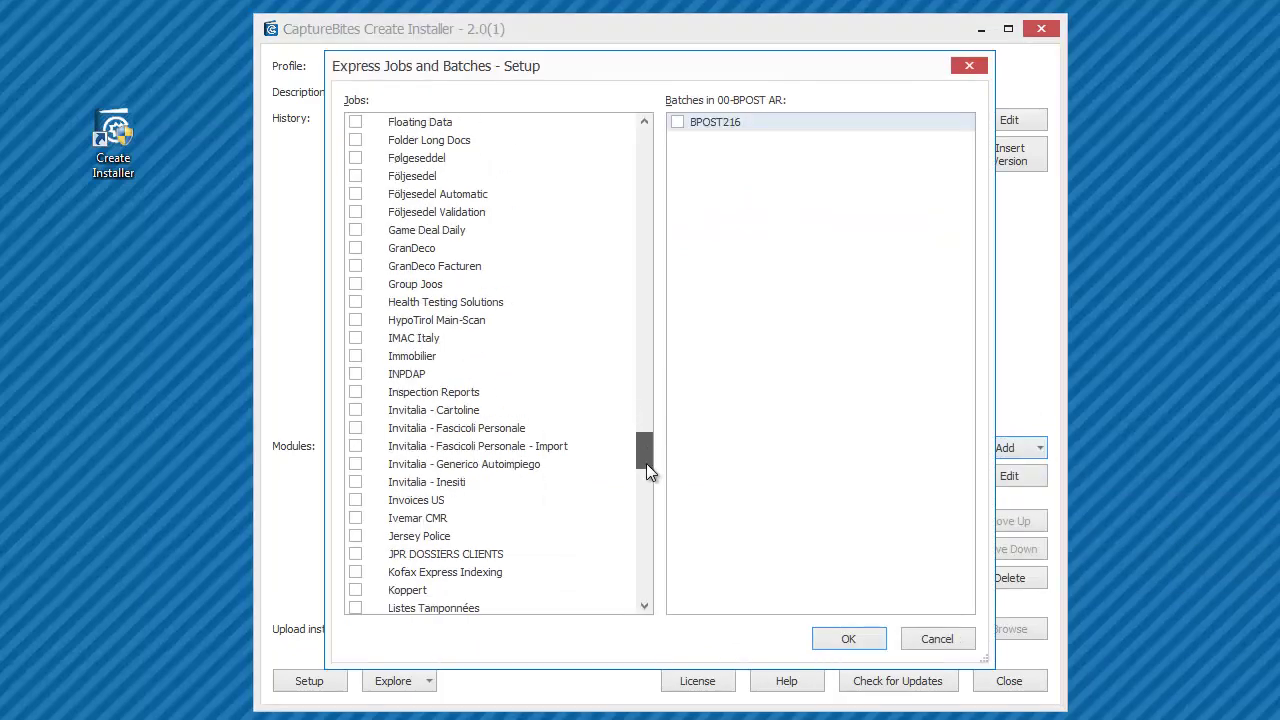
click(414, 394)
click(358, 394)
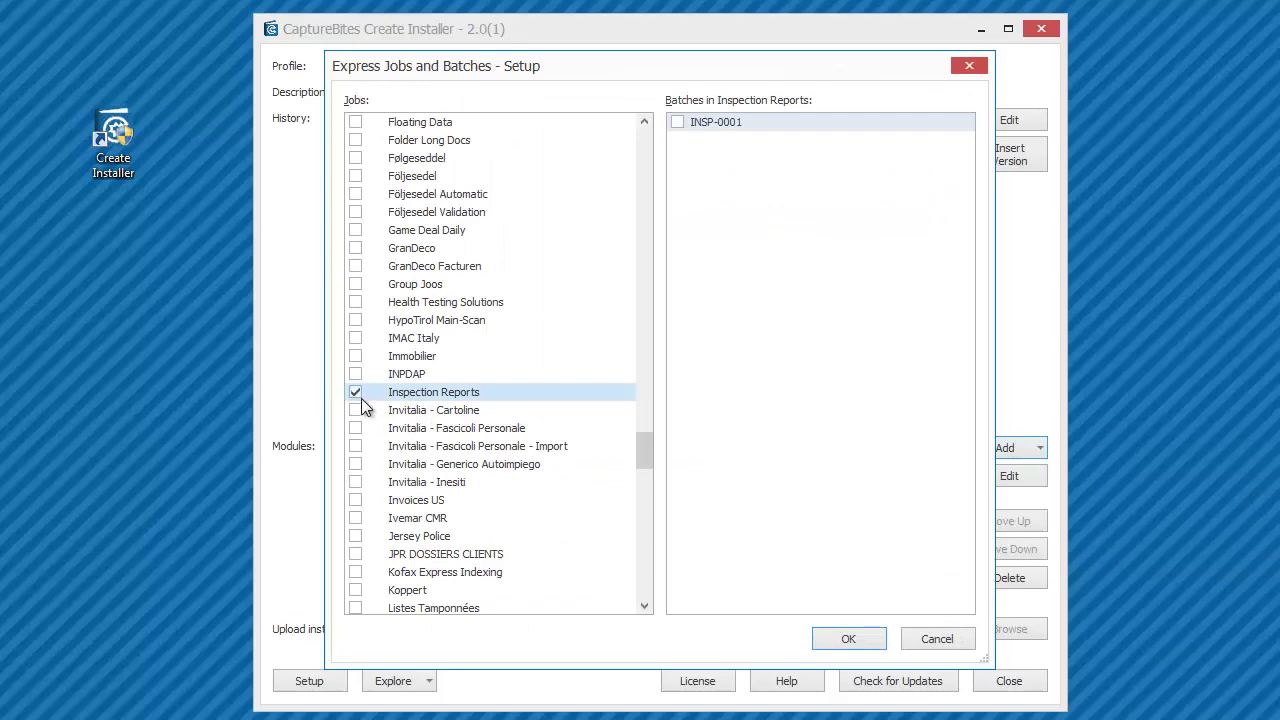
click(677, 124)
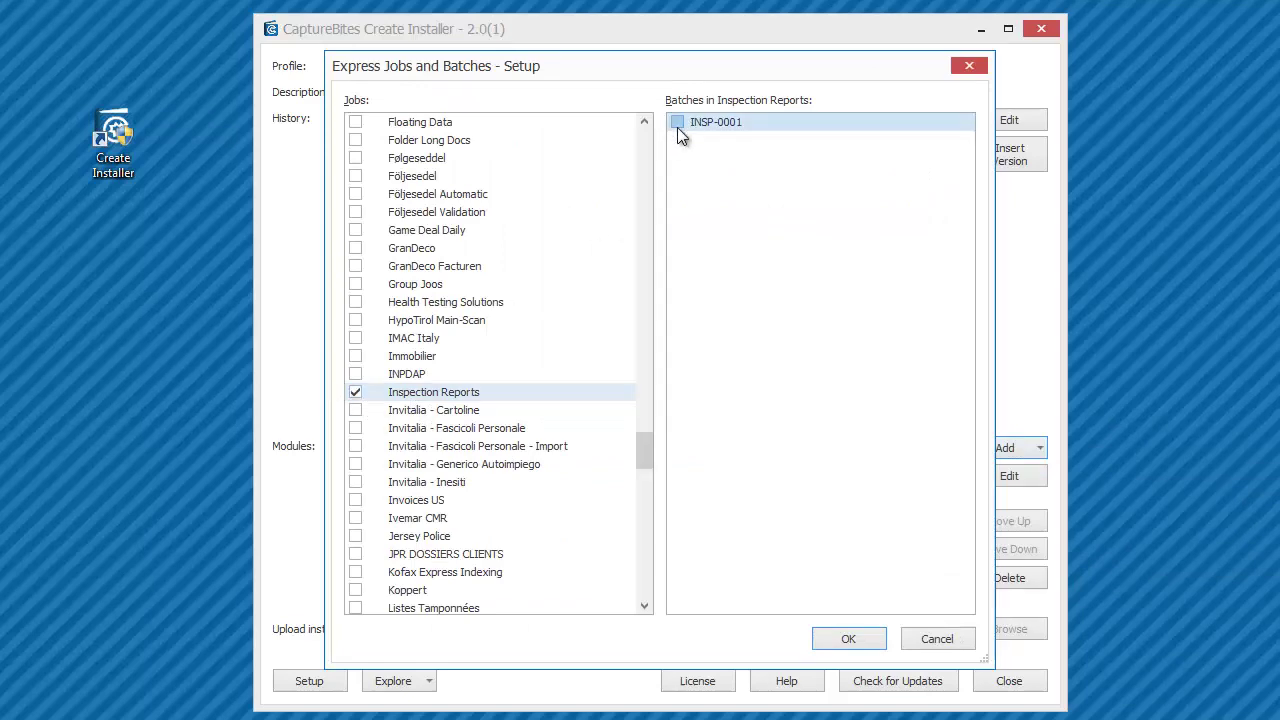
click(849, 640)
Step: Add a scanner profiles module containing the FolderScan Inspection Reports profile
click(1017, 456)
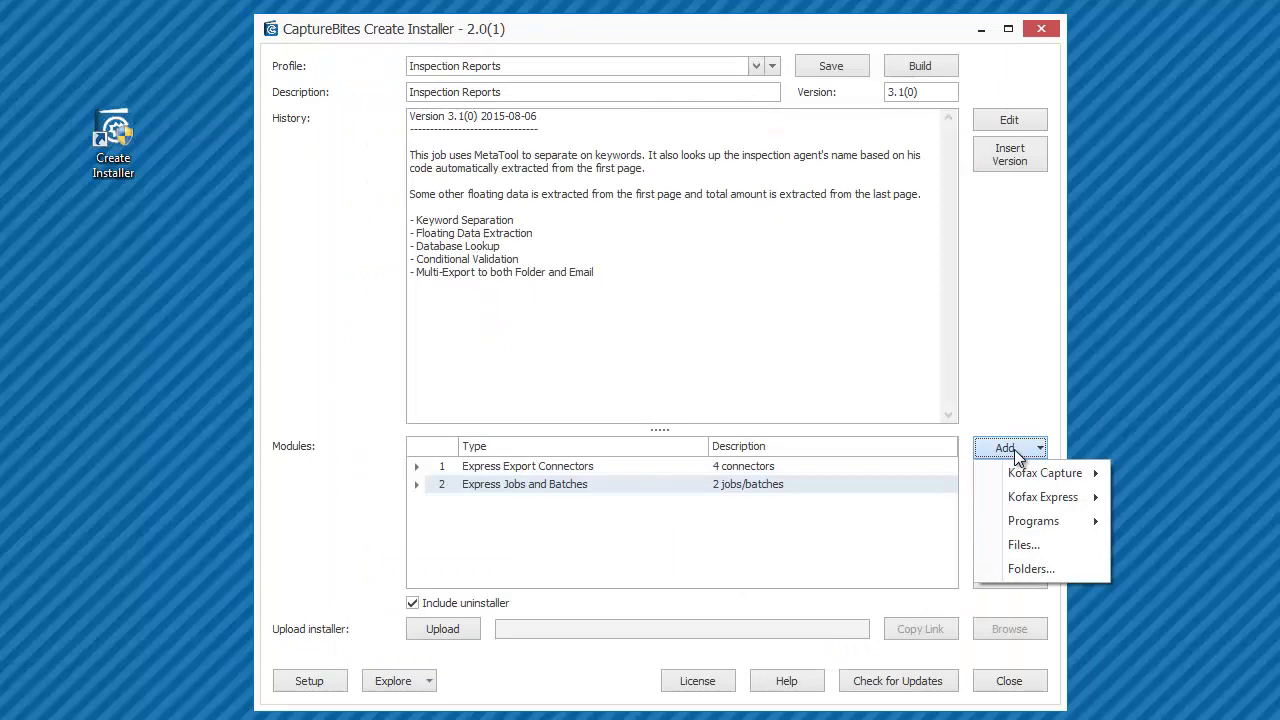
mouse_move(1048, 506)
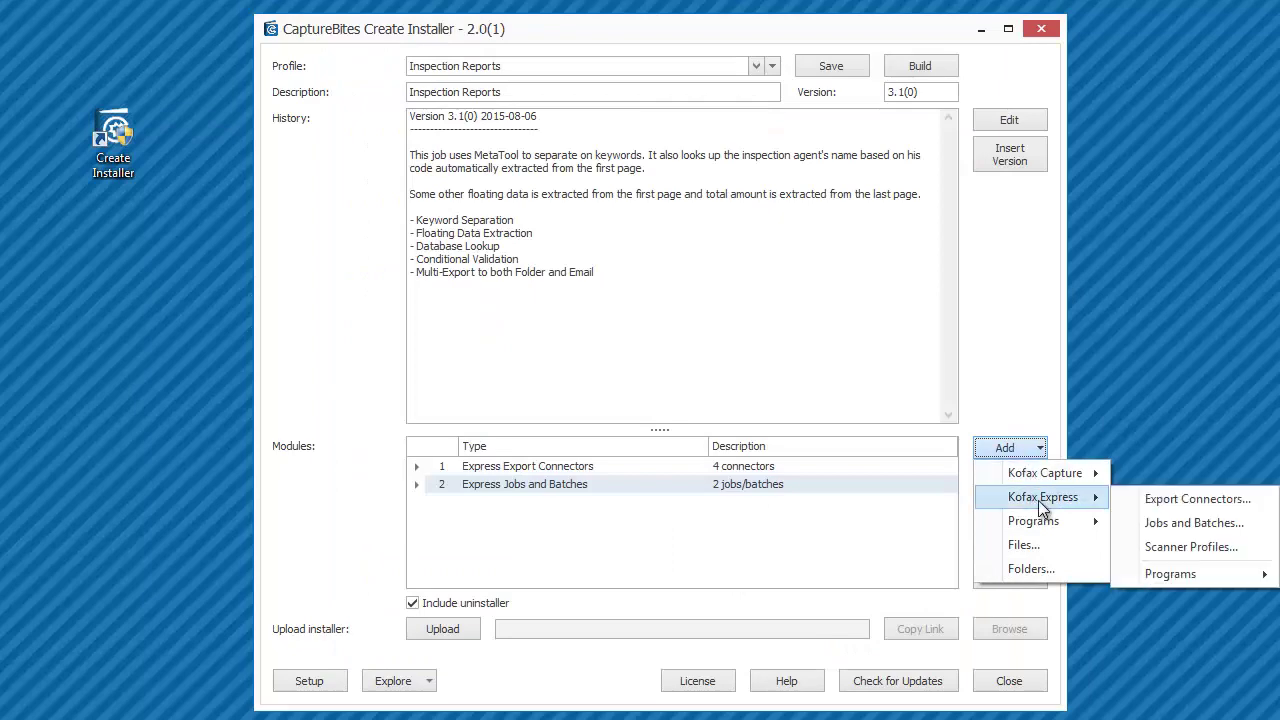
click(1183, 551)
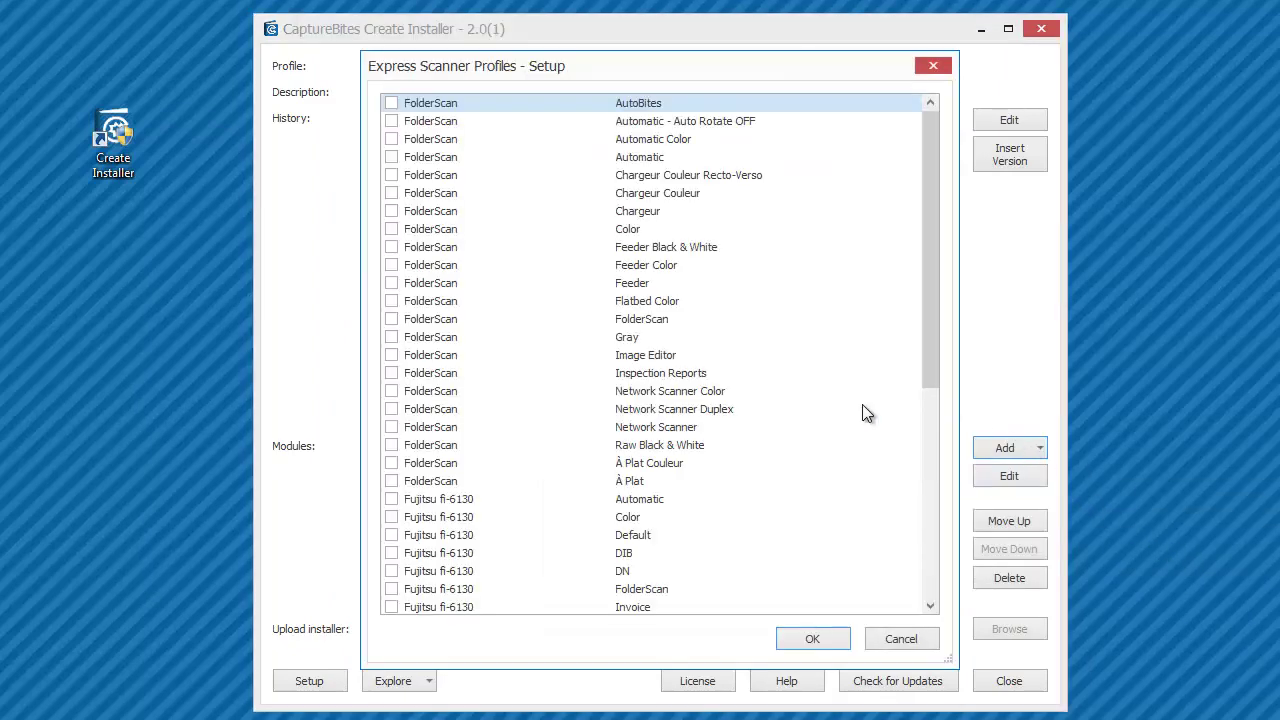
click(620, 378)
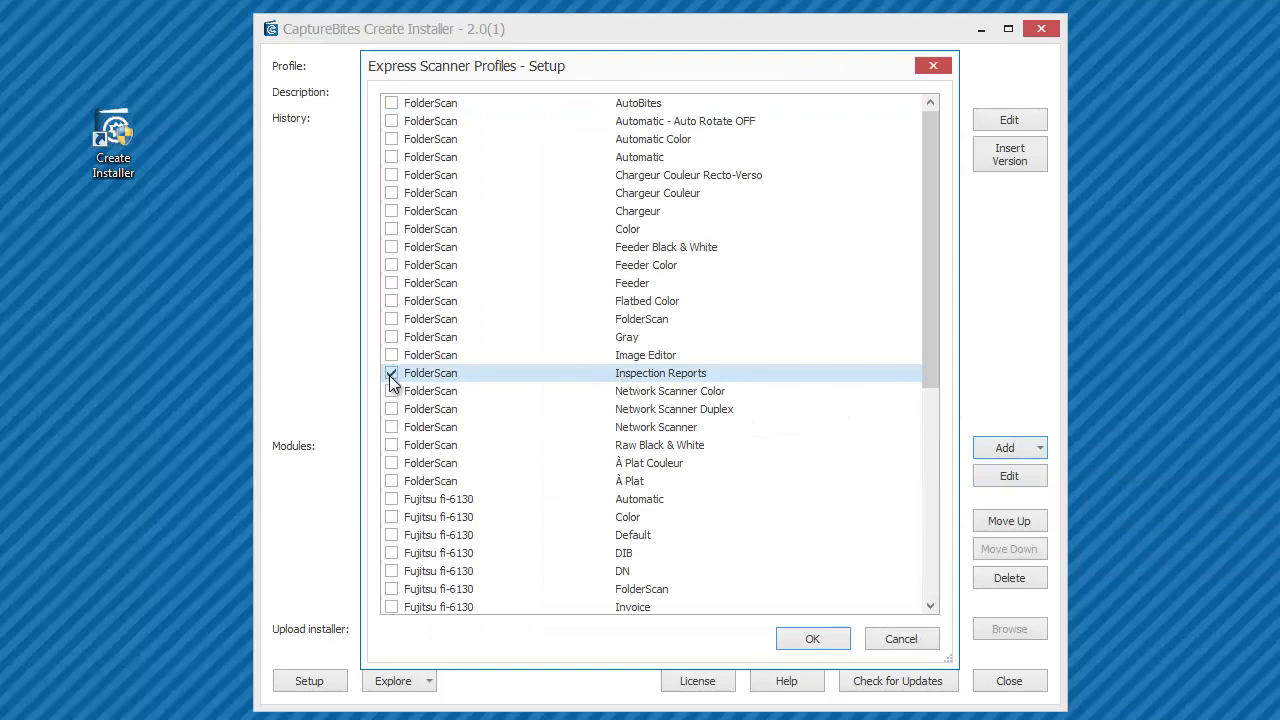
click(810, 638)
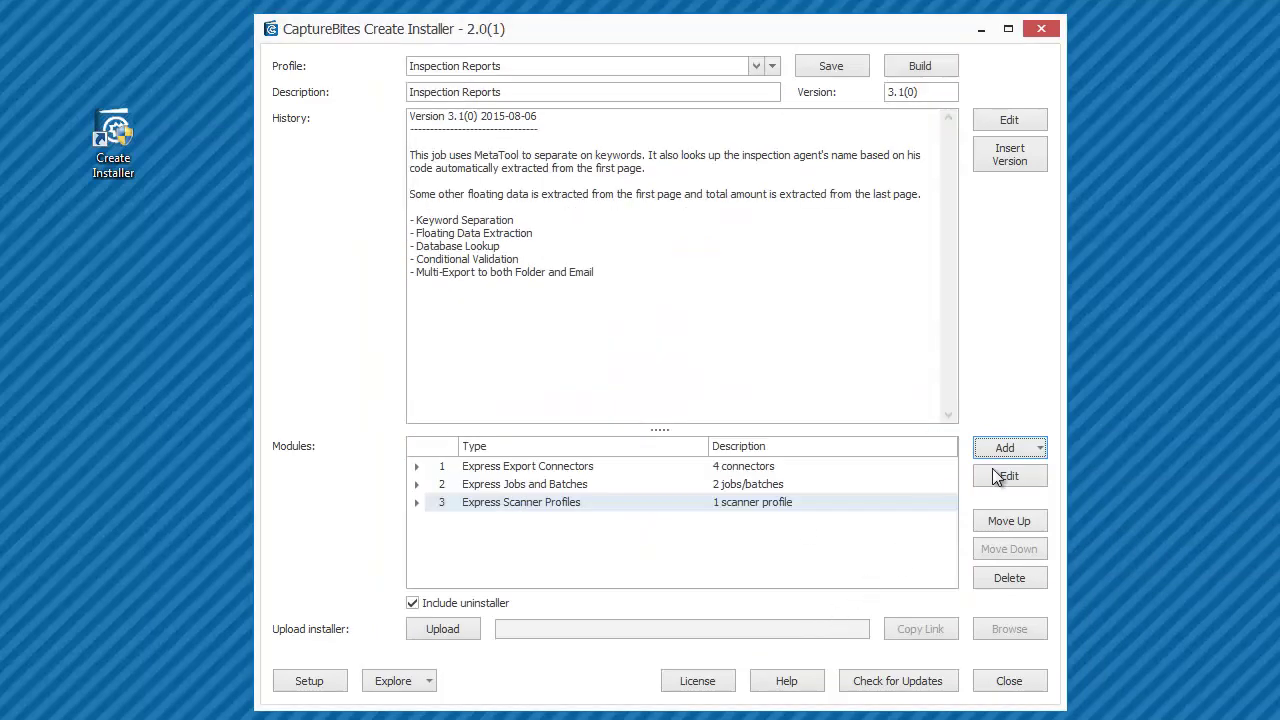
Step: Add a files module with DB\CaptureBitesTables.xls and an ODBC data source for it
click(1022, 458)
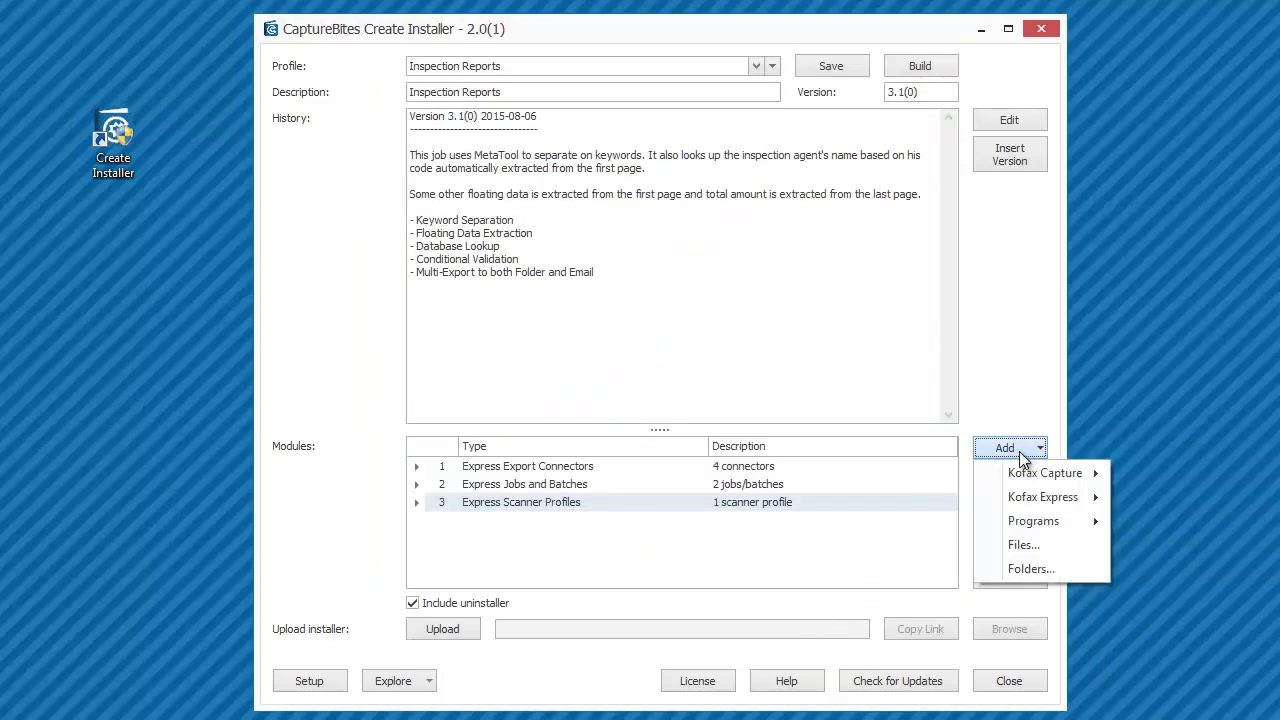
click(1035, 549)
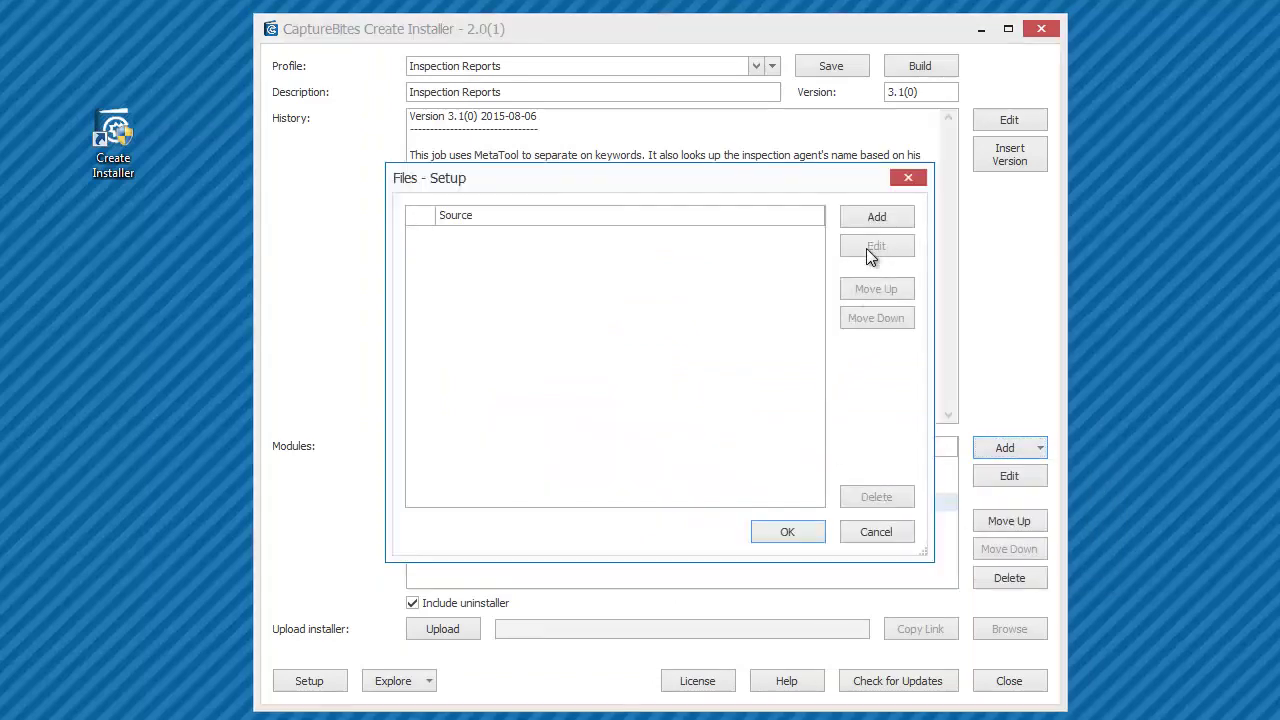
click(876, 219)
click(1006, 307)
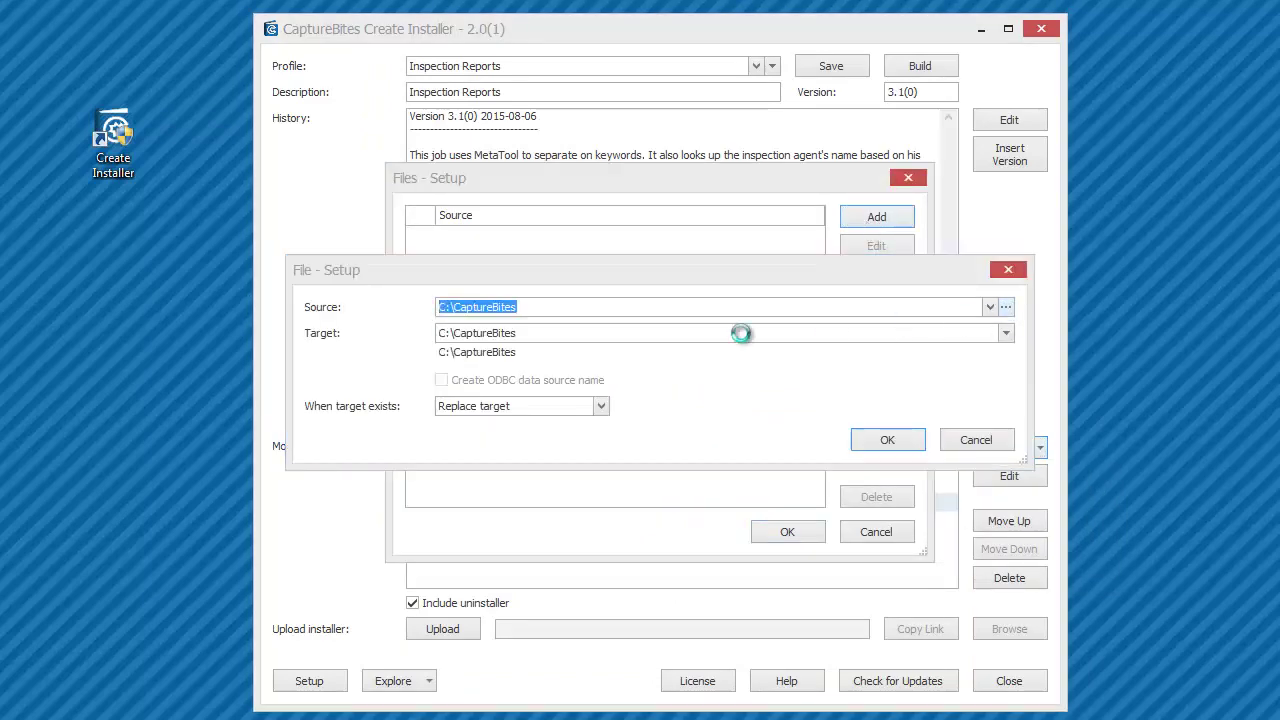
click(602, 289)
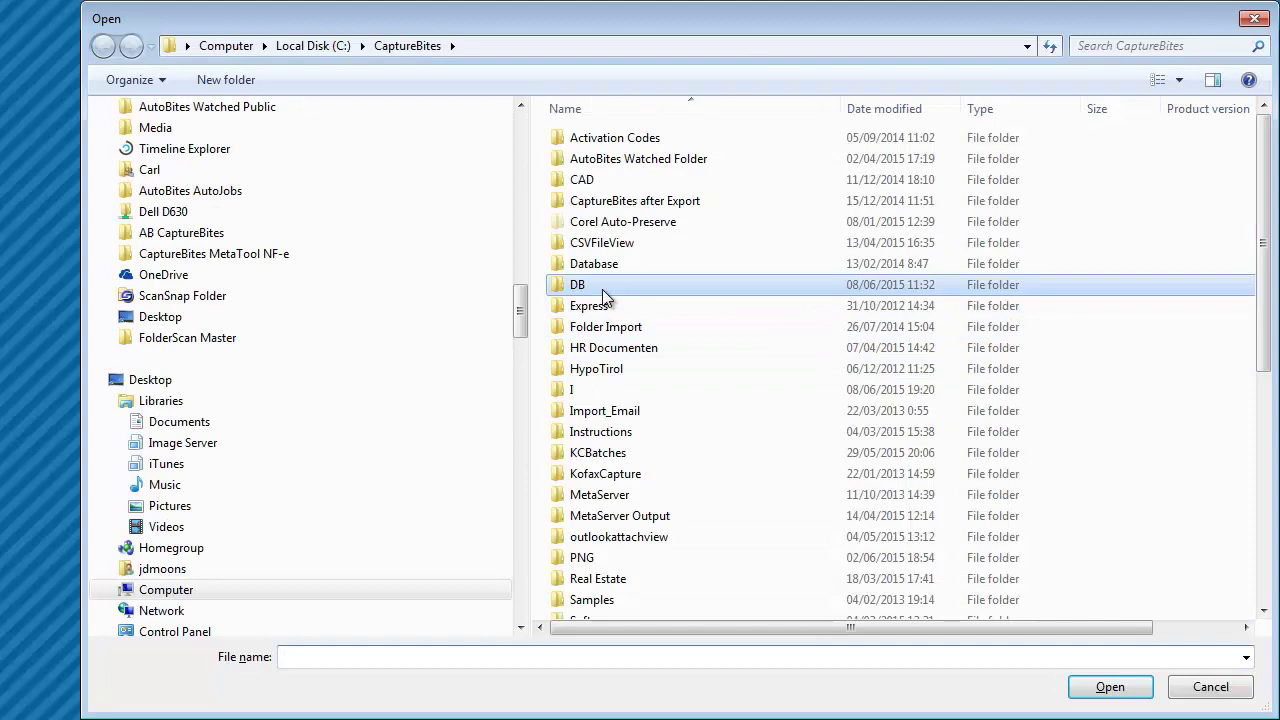
double_click(602, 289)
click(604, 290)
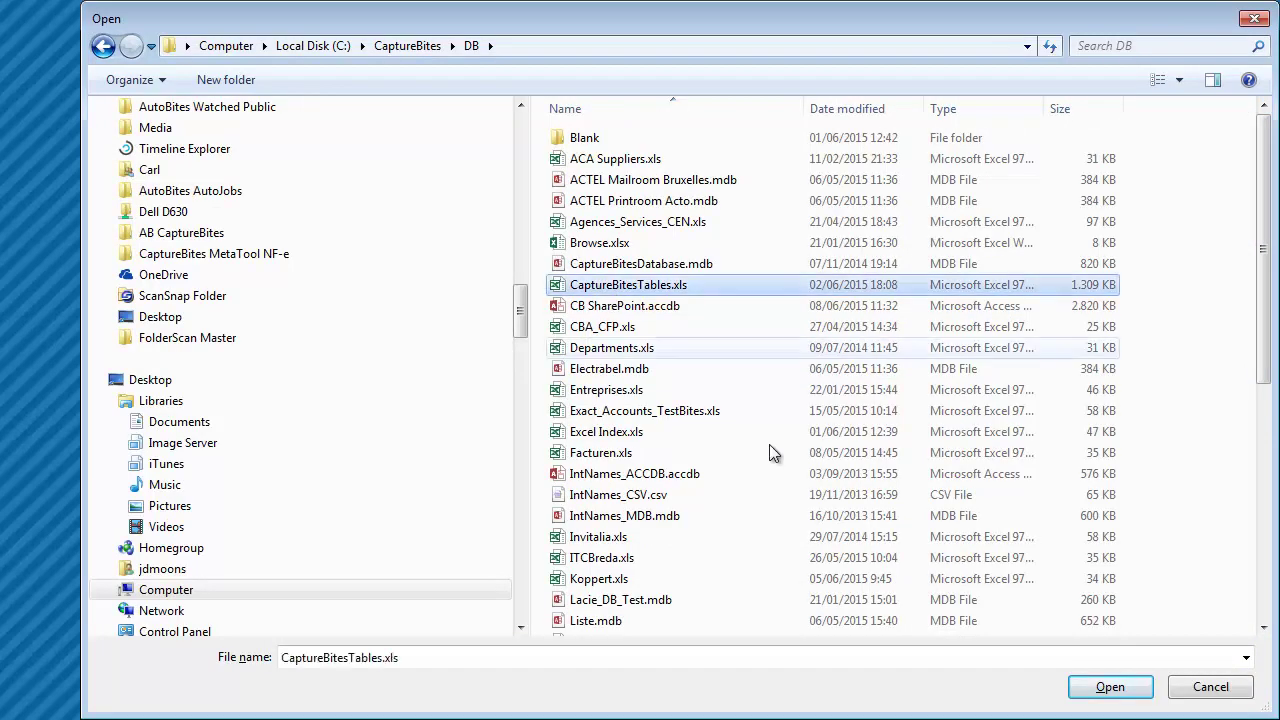
click(1108, 688)
click(443, 382)
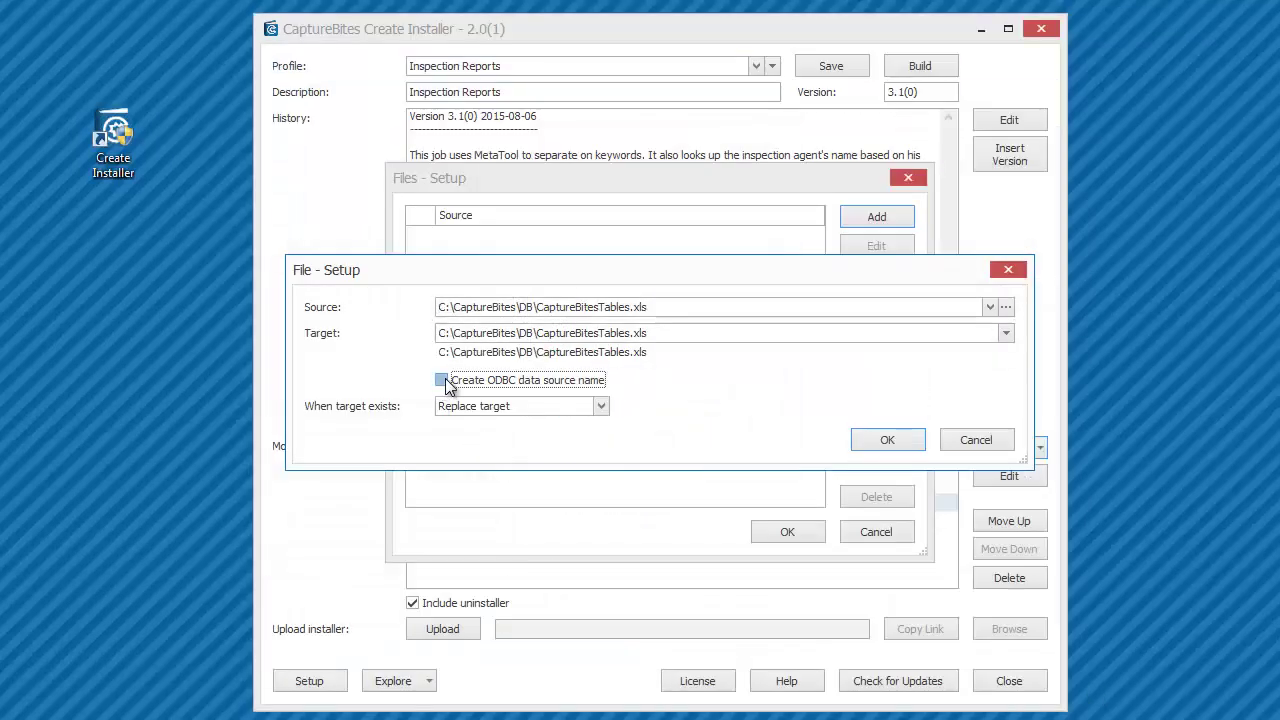
click(902, 446)
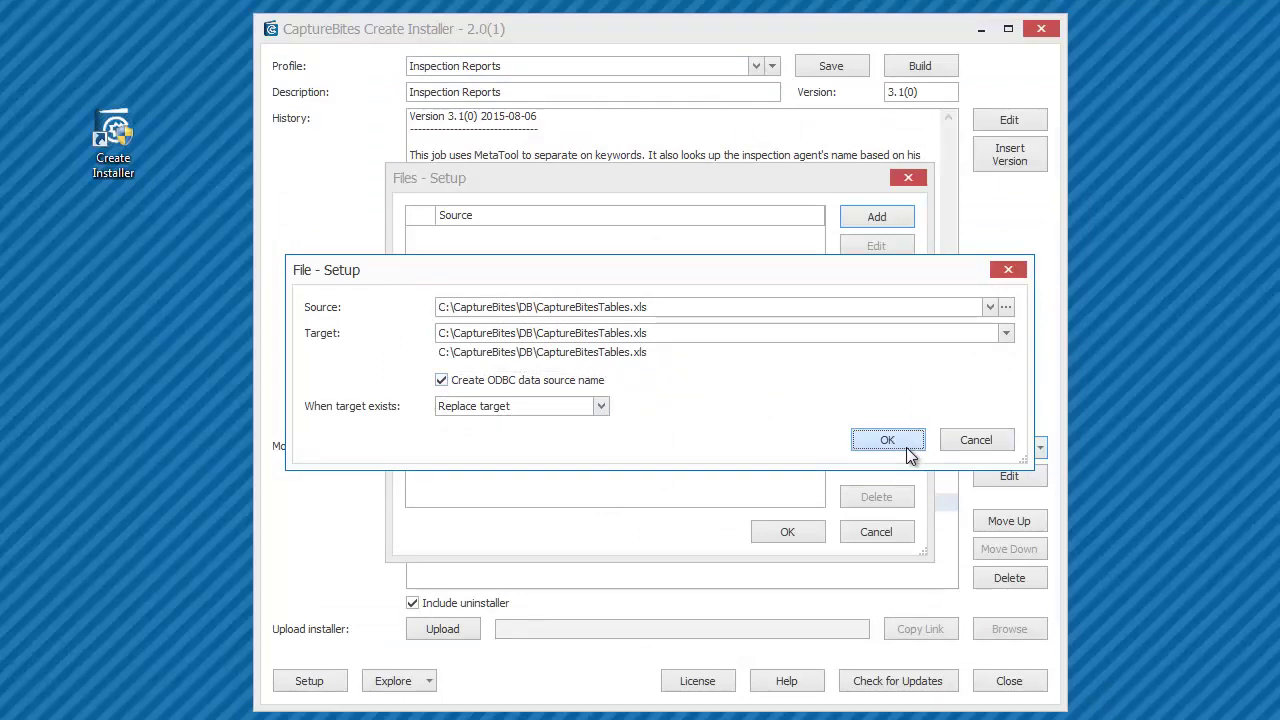
click(784, 532)
Step: Add a Windows Folders module for FolderScan\Inspection Reports, set to merge source and target
click(1002, 443)
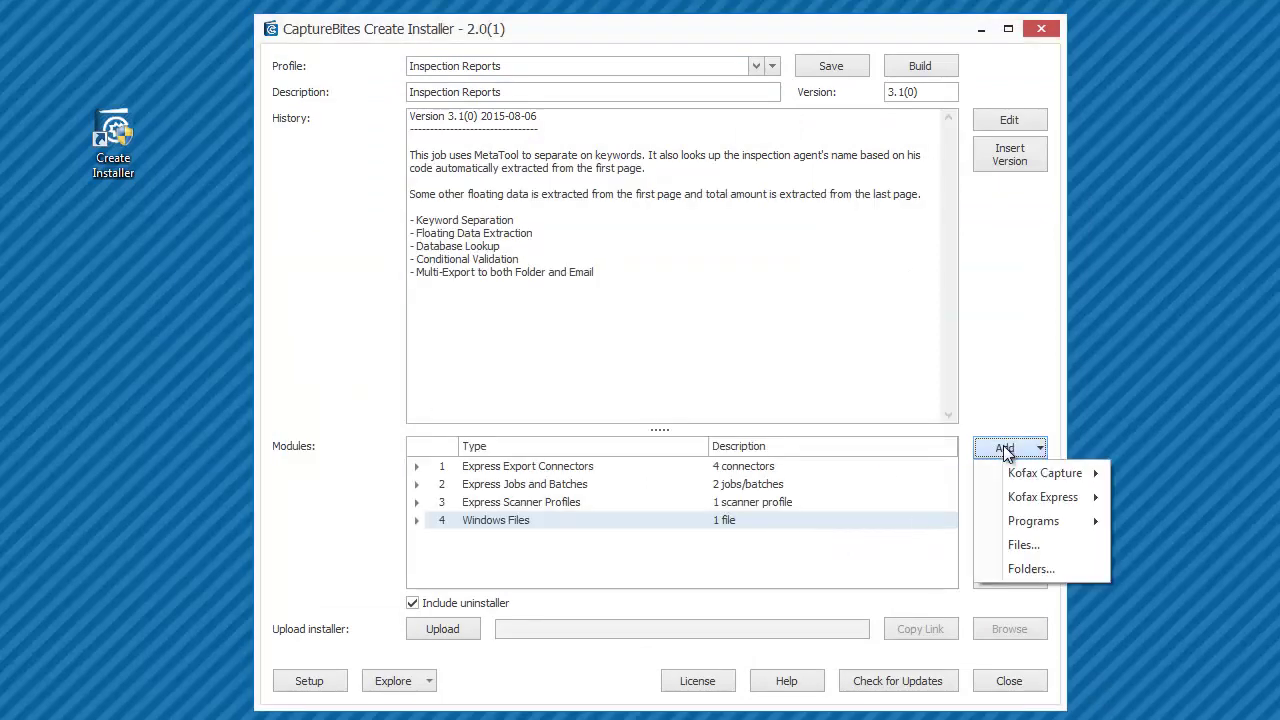
click(1041, 570)
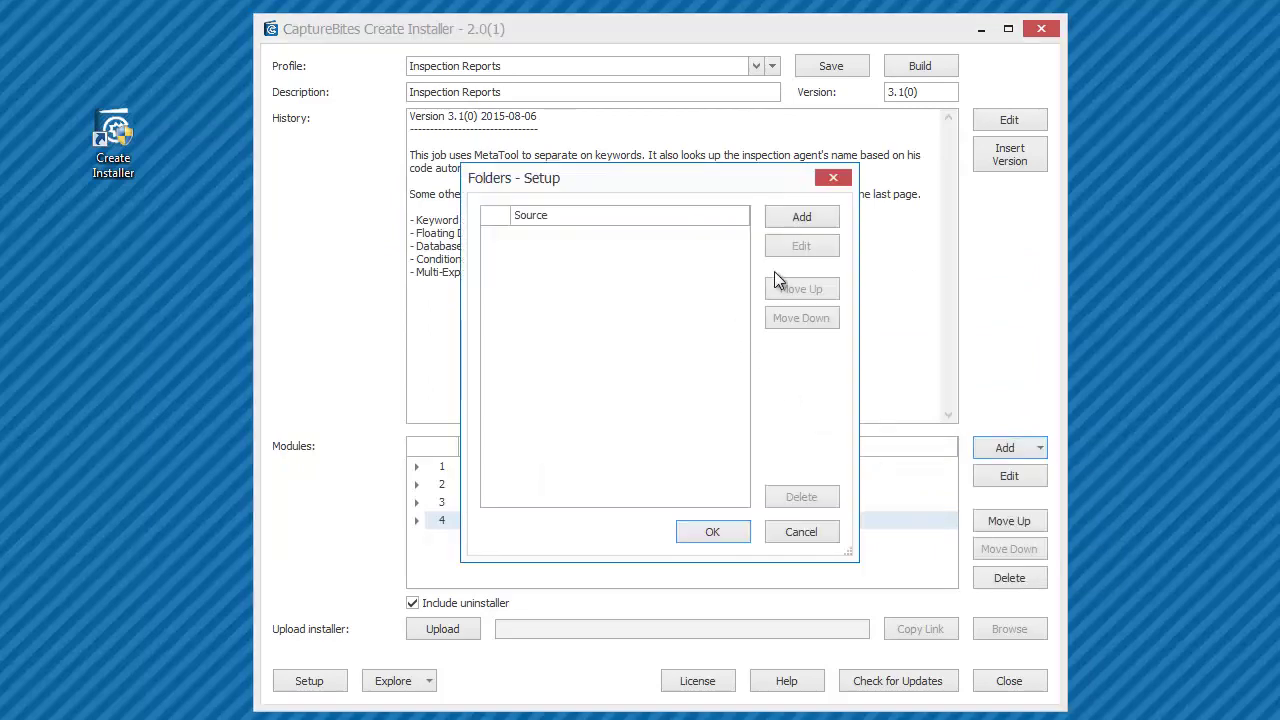
click(804, 220)
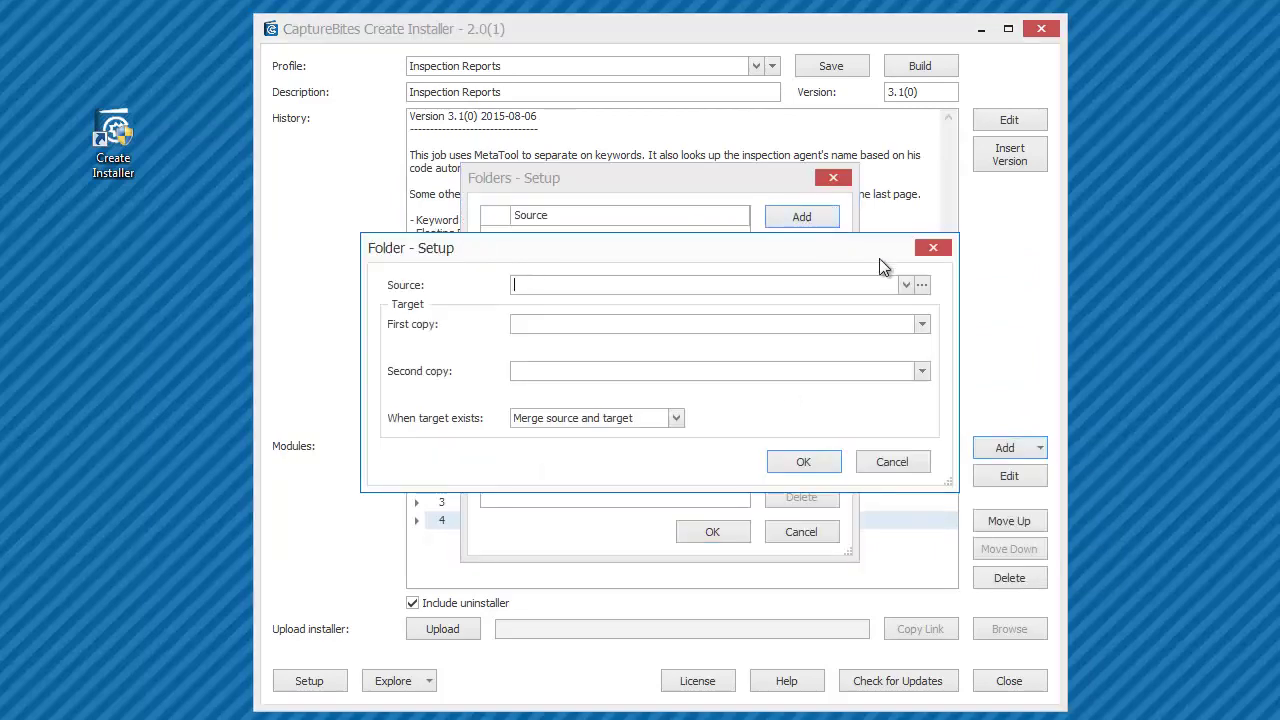
click(905, 286)
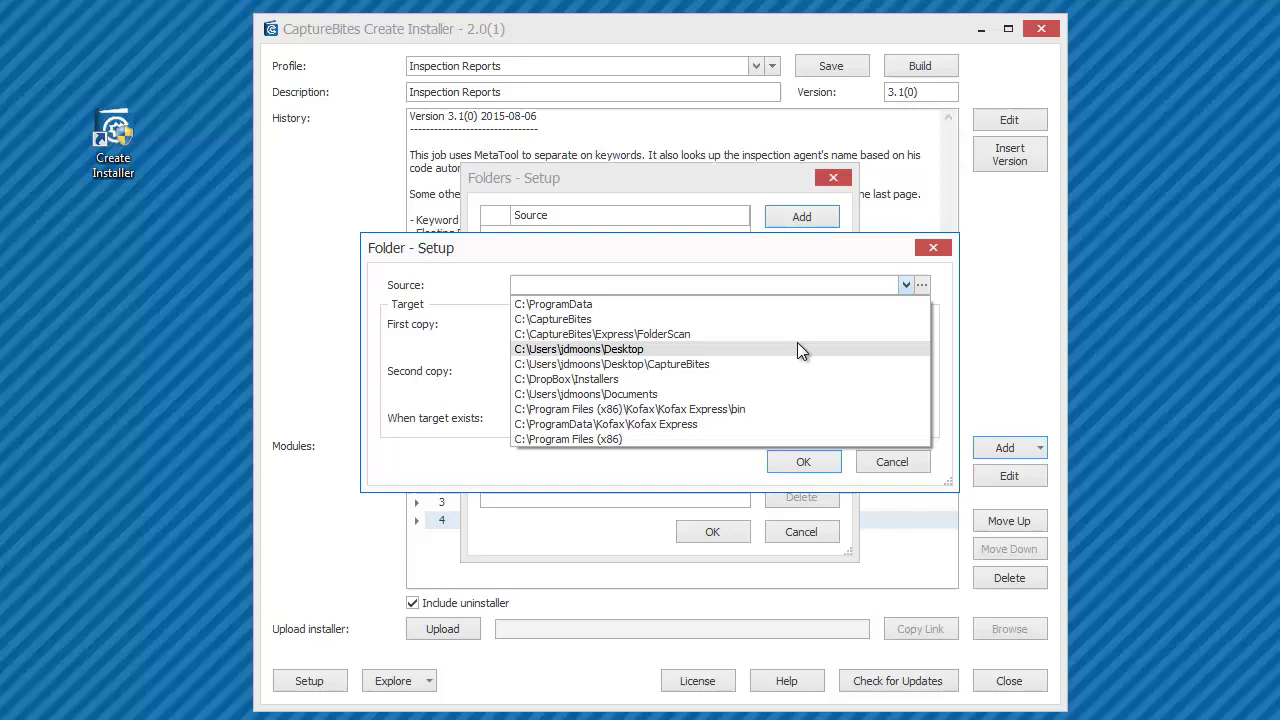
click(801, 334)
click(921, 285)
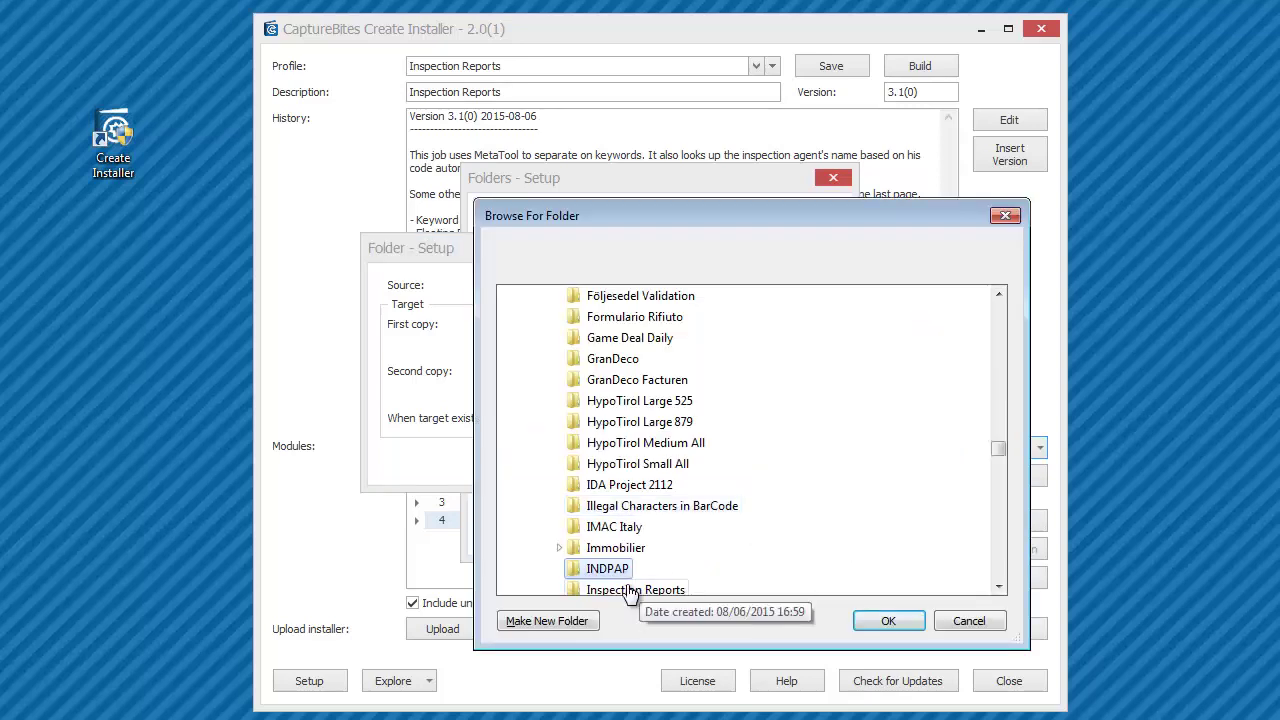
click(888, 621)
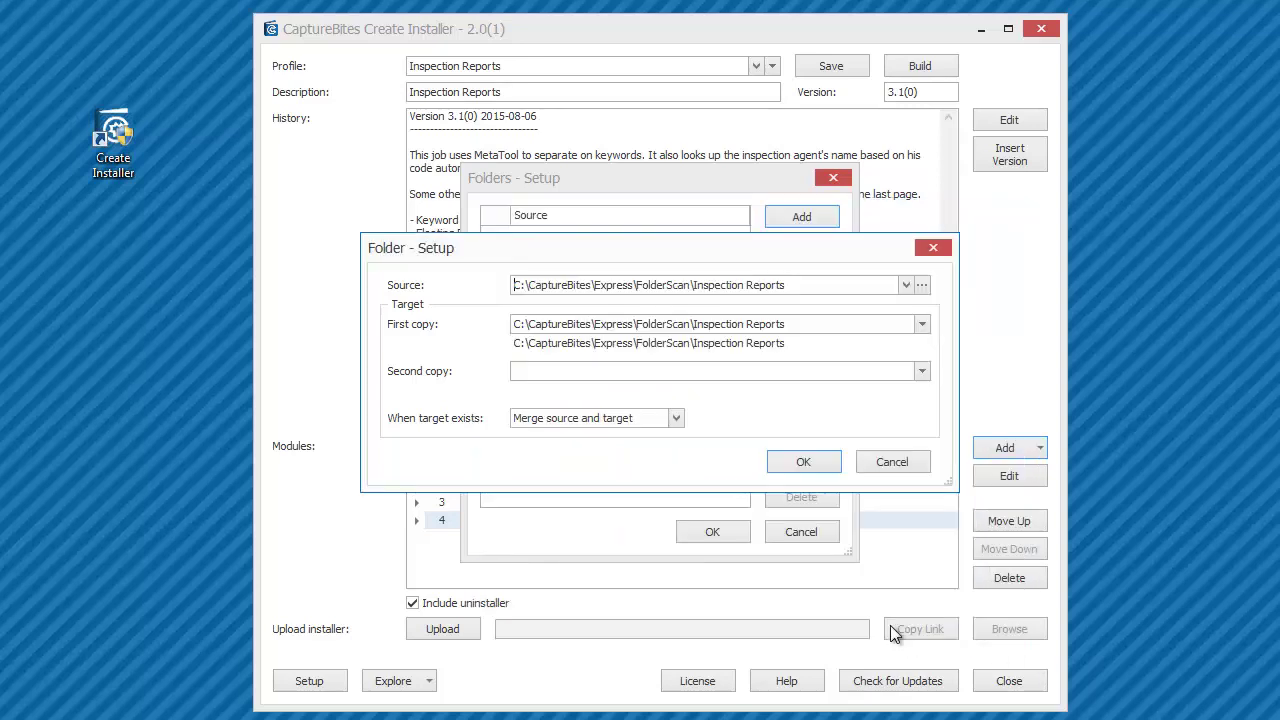
click(591, 421)
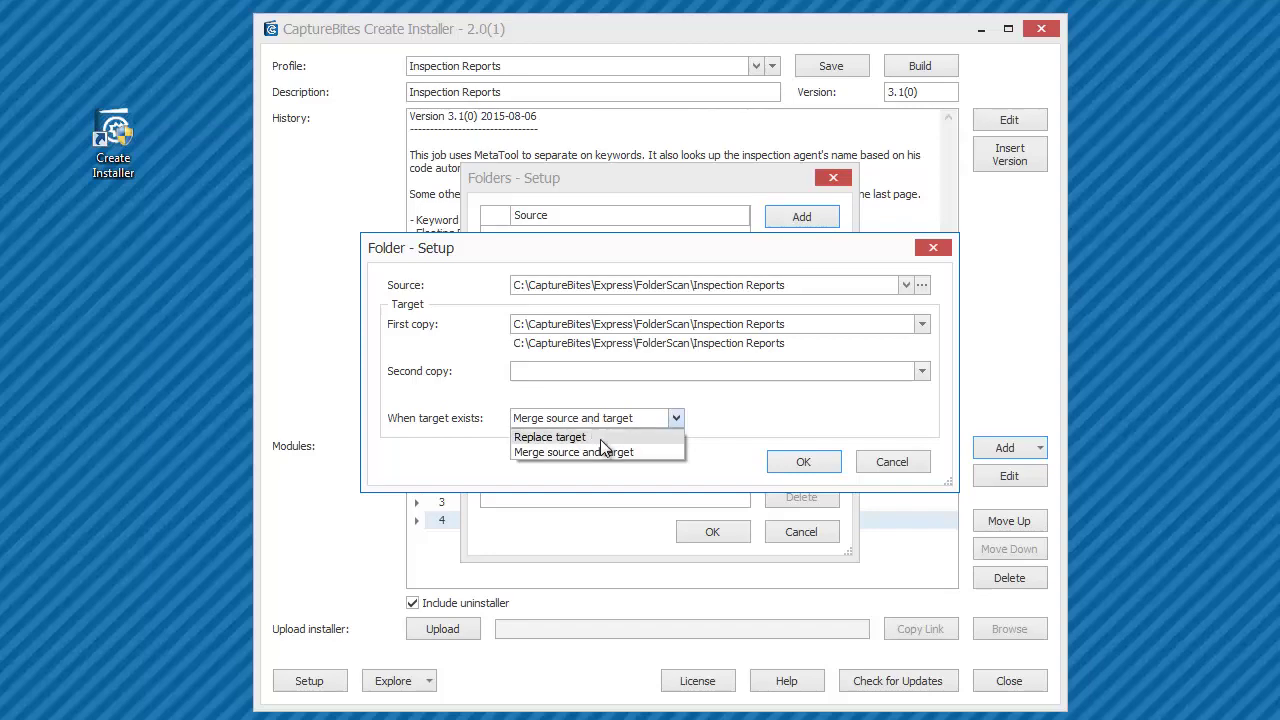
click(604, 452)
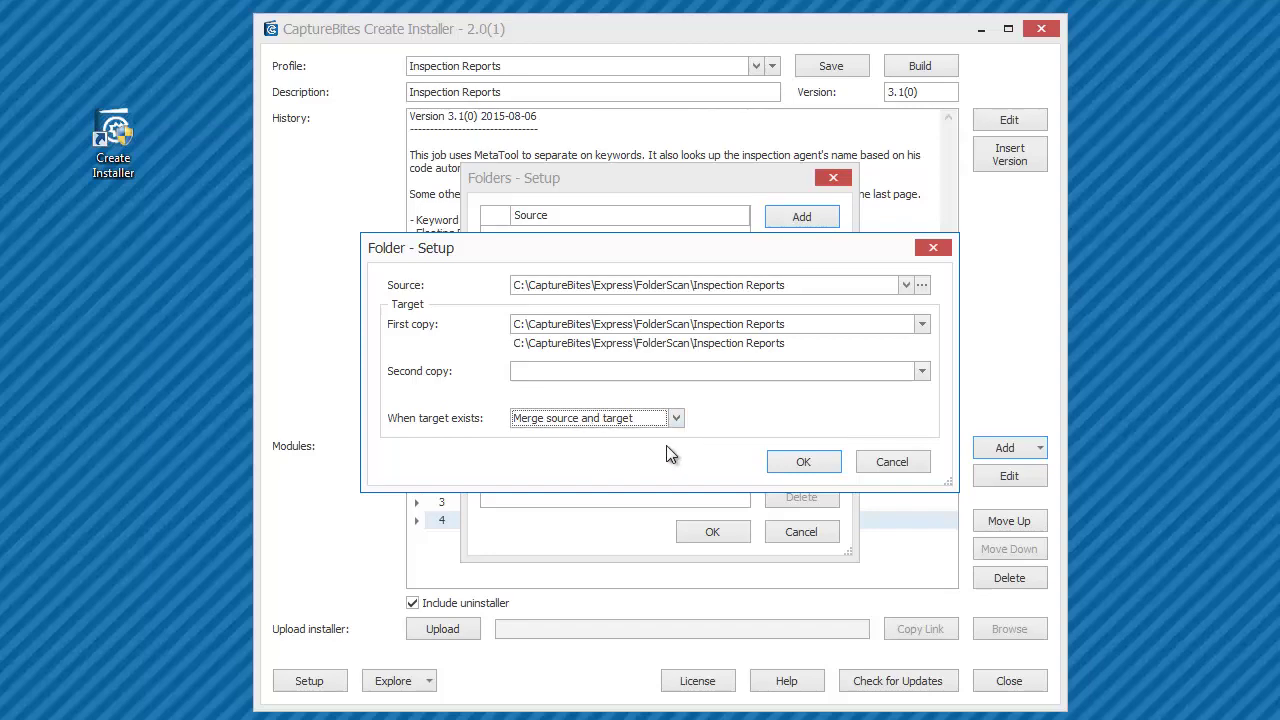
click(805, 463)
click(712, 530)
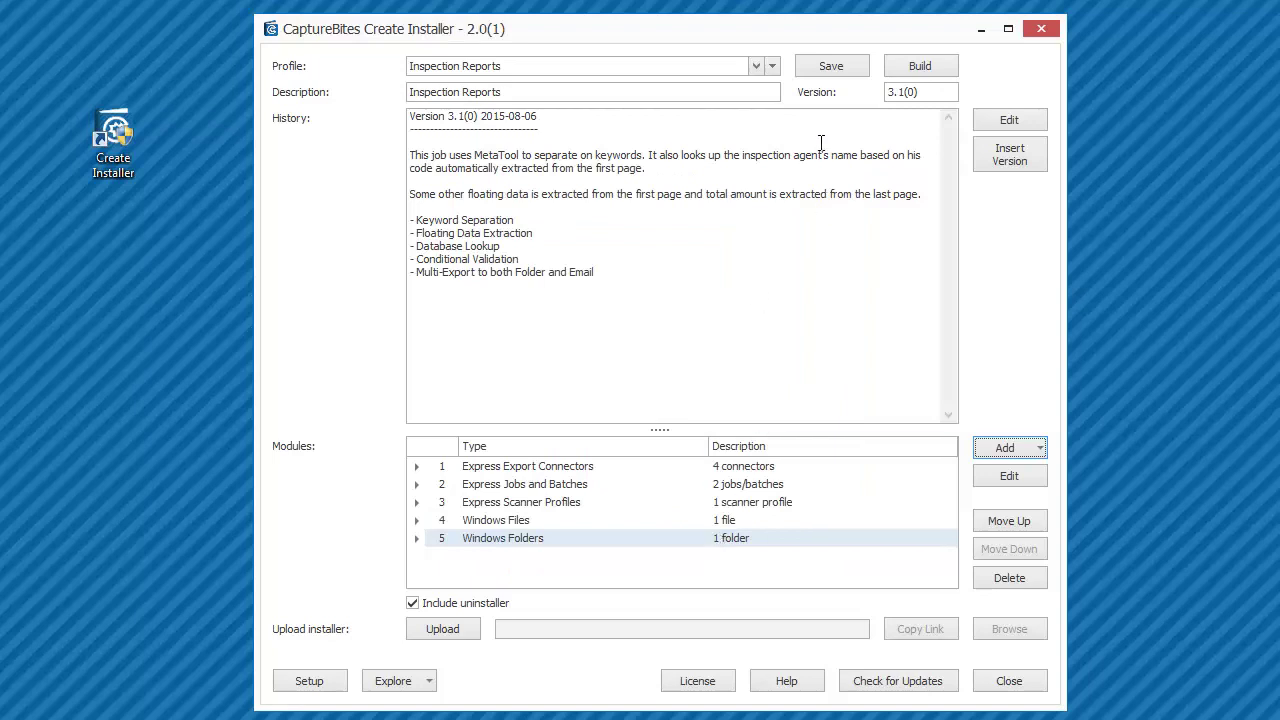
Step: Save the profile and build CB_Inspection_Reports_3.1(0).exe (46,34 MB)
click(826, 66)
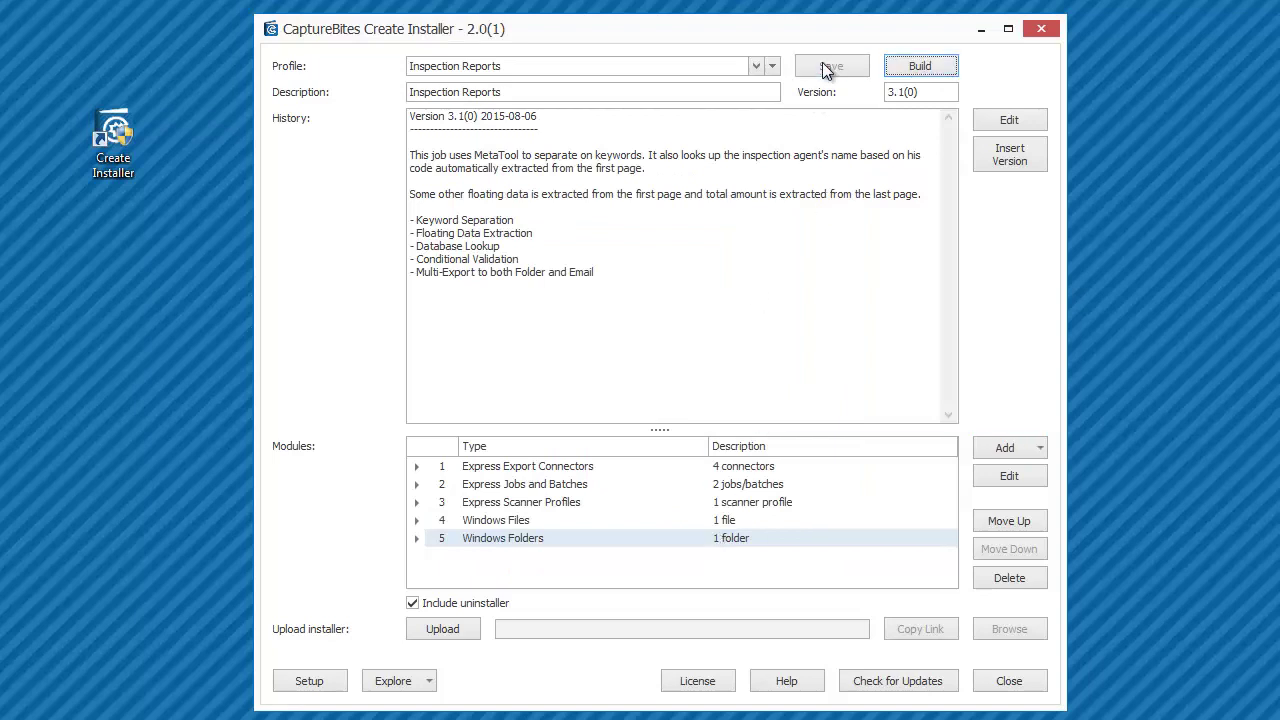
click(914, 63)
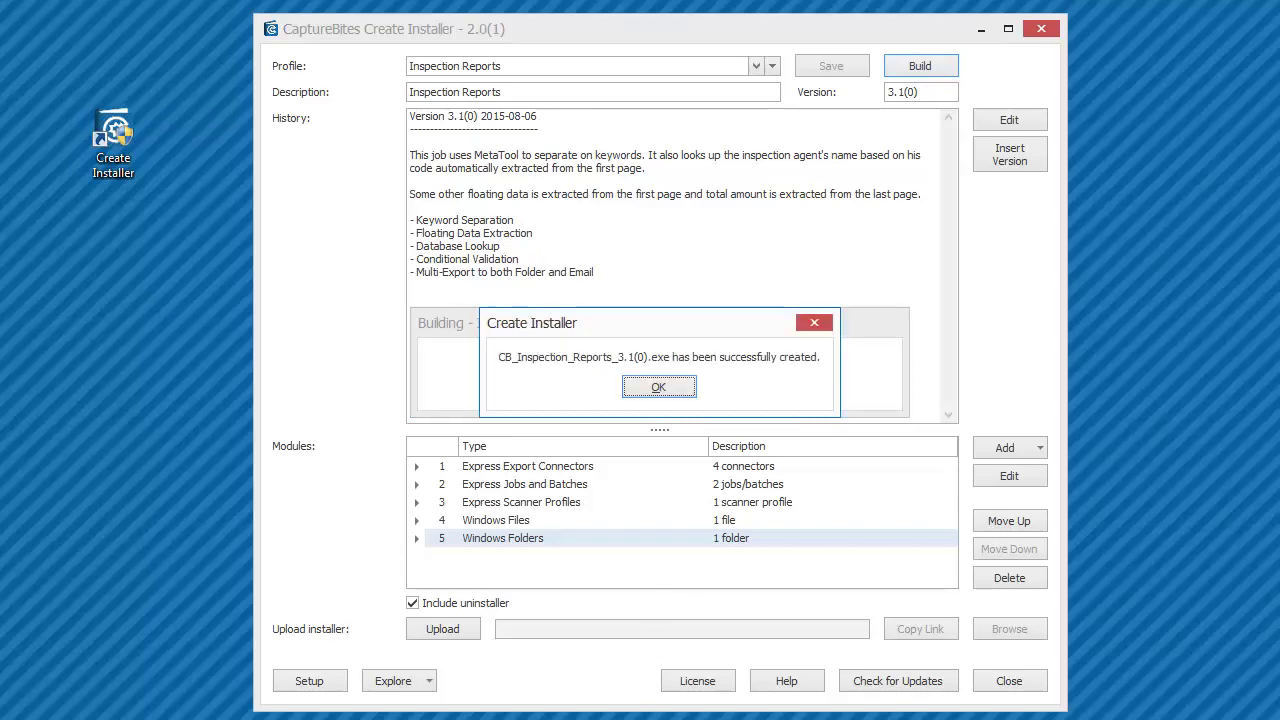
click(657, 388)
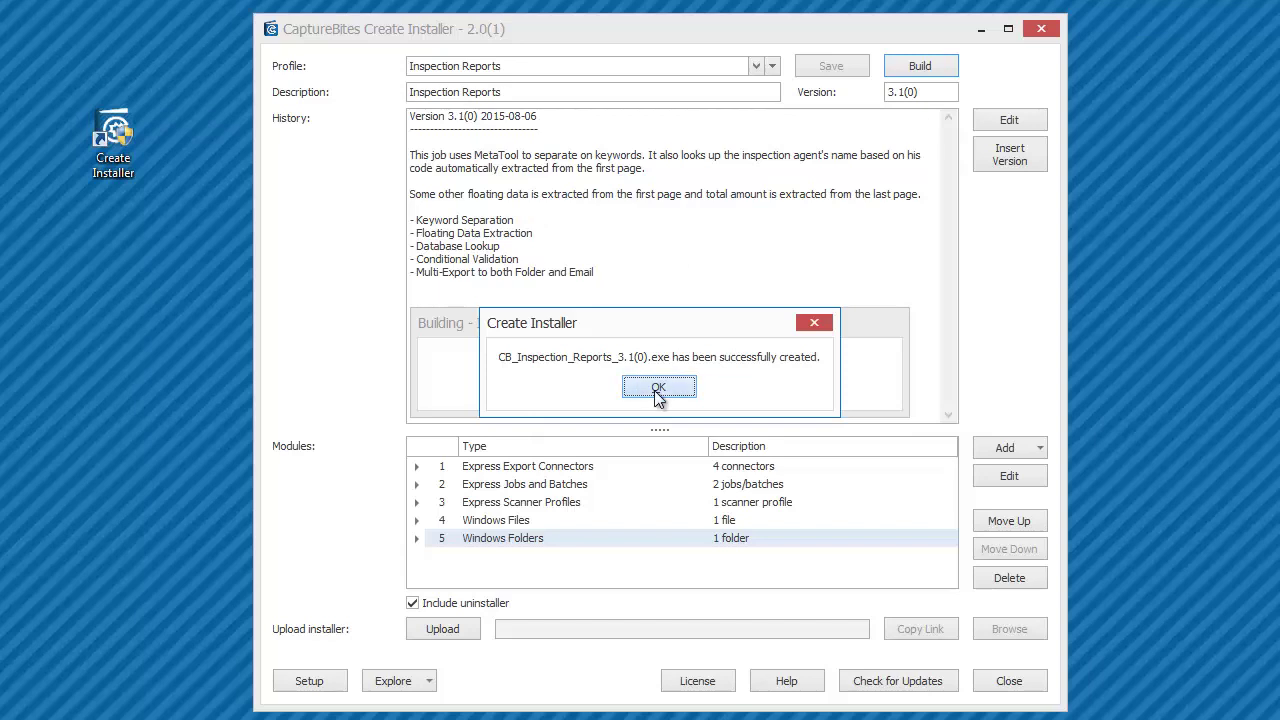
Step: Upload the installer, getting a download link valid until Wednesday, July 08, 2015
click(447, 626)
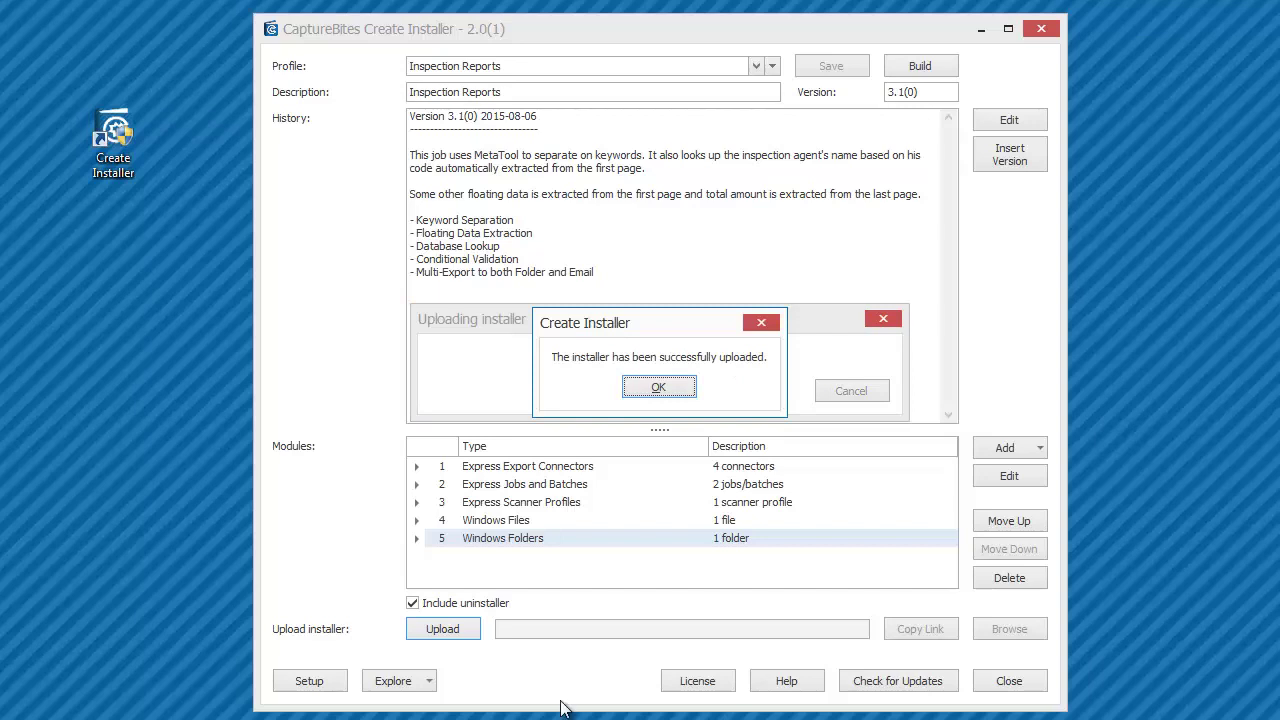
click(659, 388)
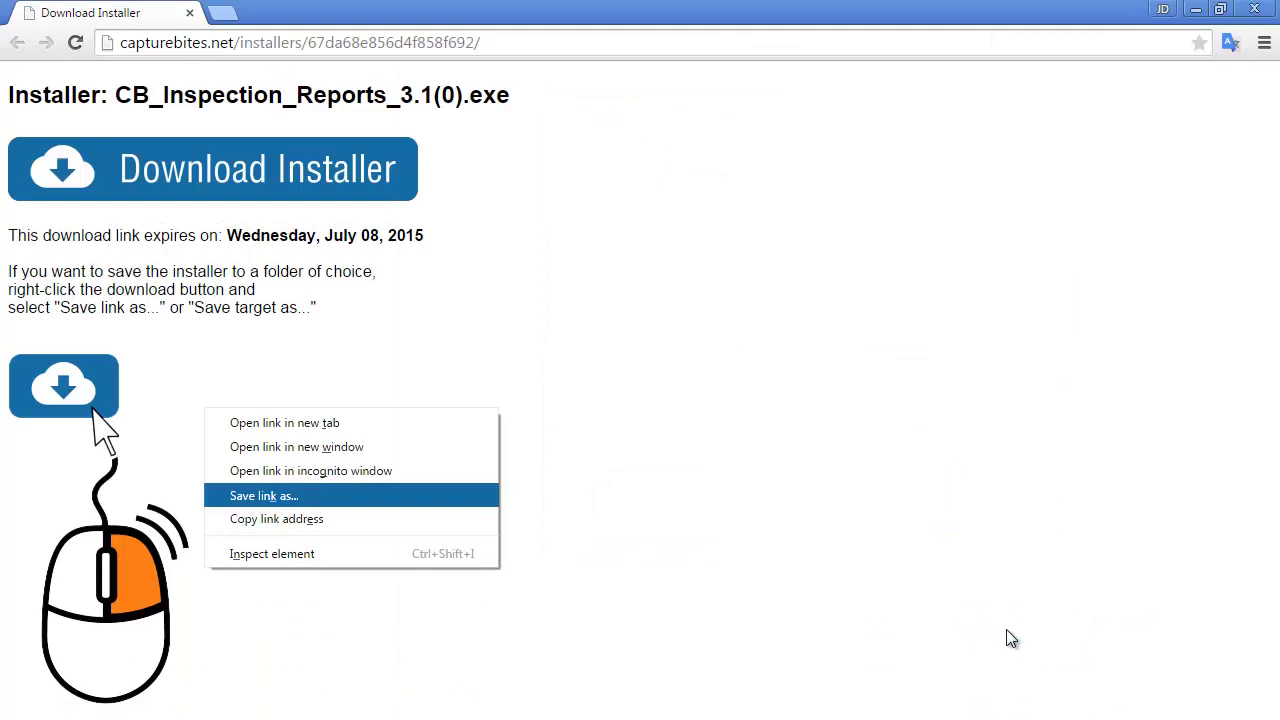
Step: Download CB_Inspection_Reports_3.1(0).exe from the microsite, then close Chrome and the installer builder
click(180, 193)
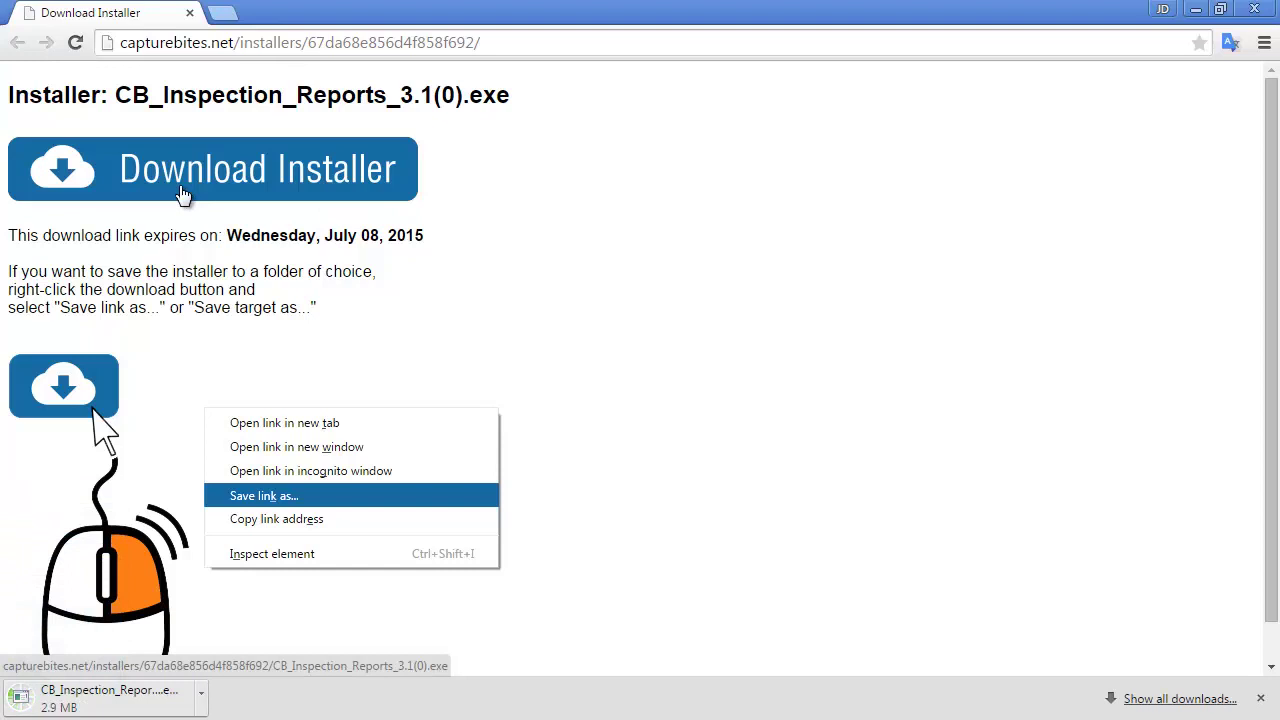
click(1249, 10)
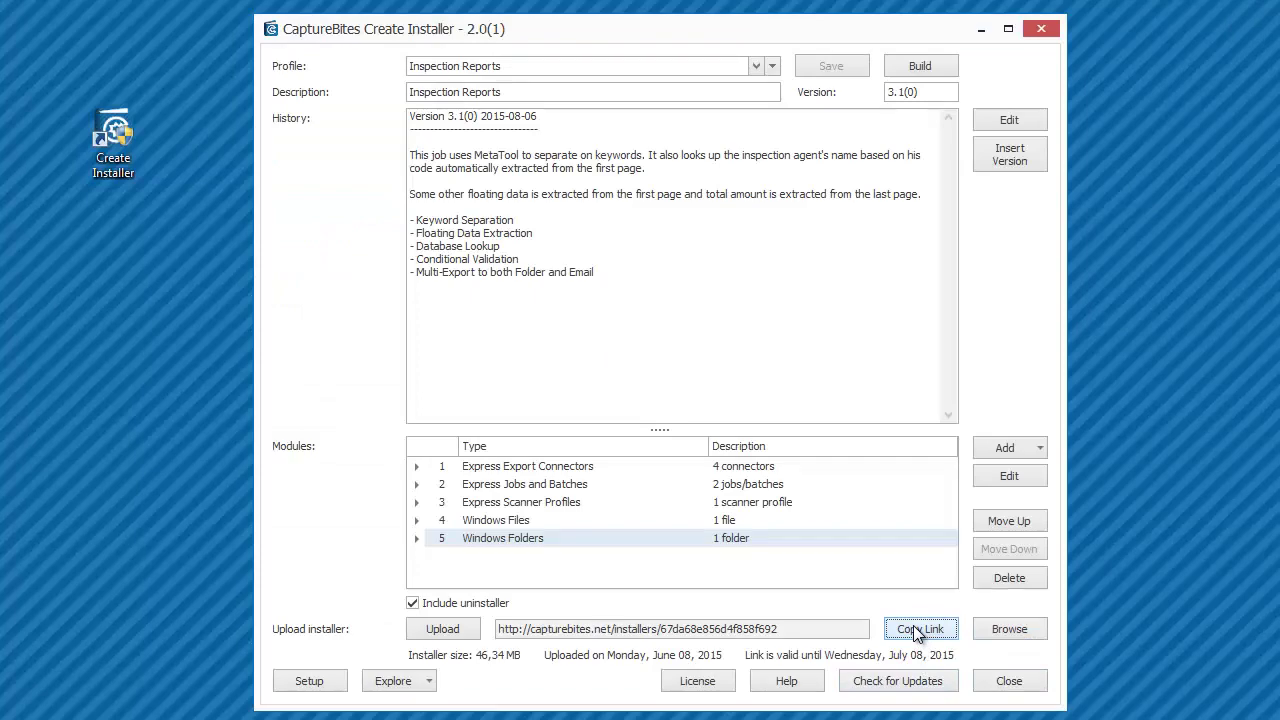
click(1018, 682)
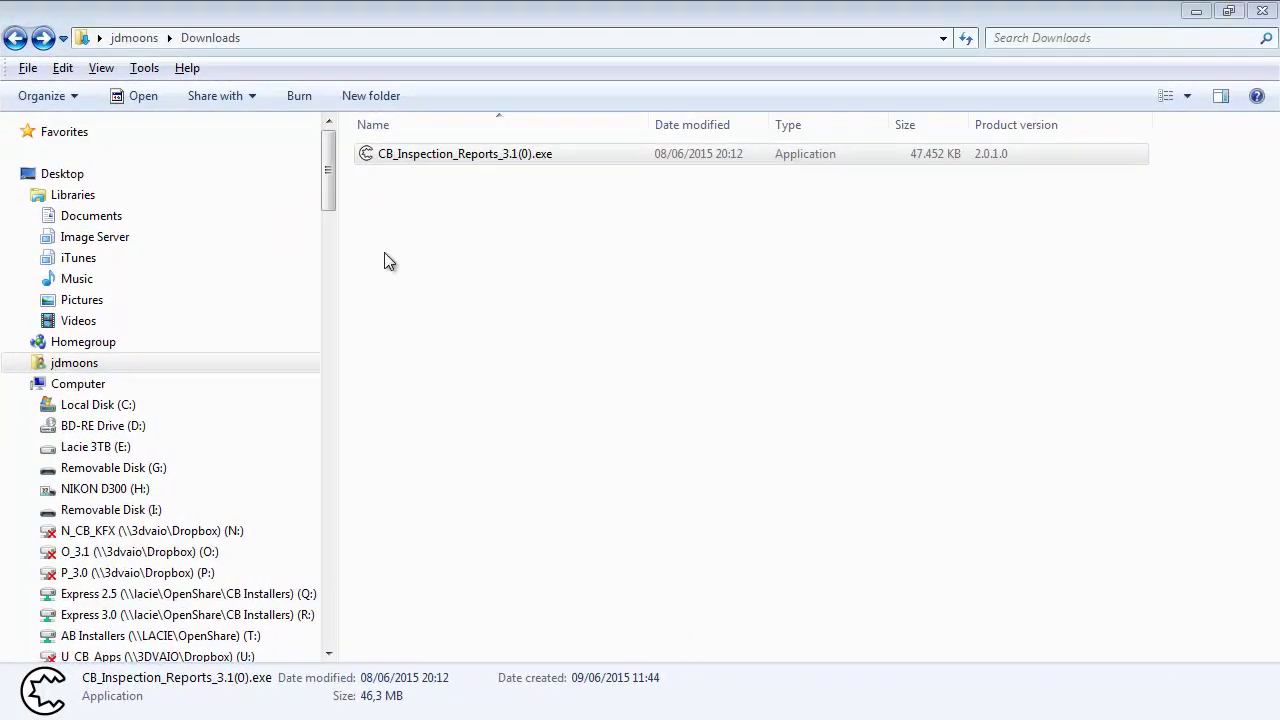
Step: Launch the downloaded installer, accept the agreement and untick Install demo files
click(378, 160)
double_click(375, 159)
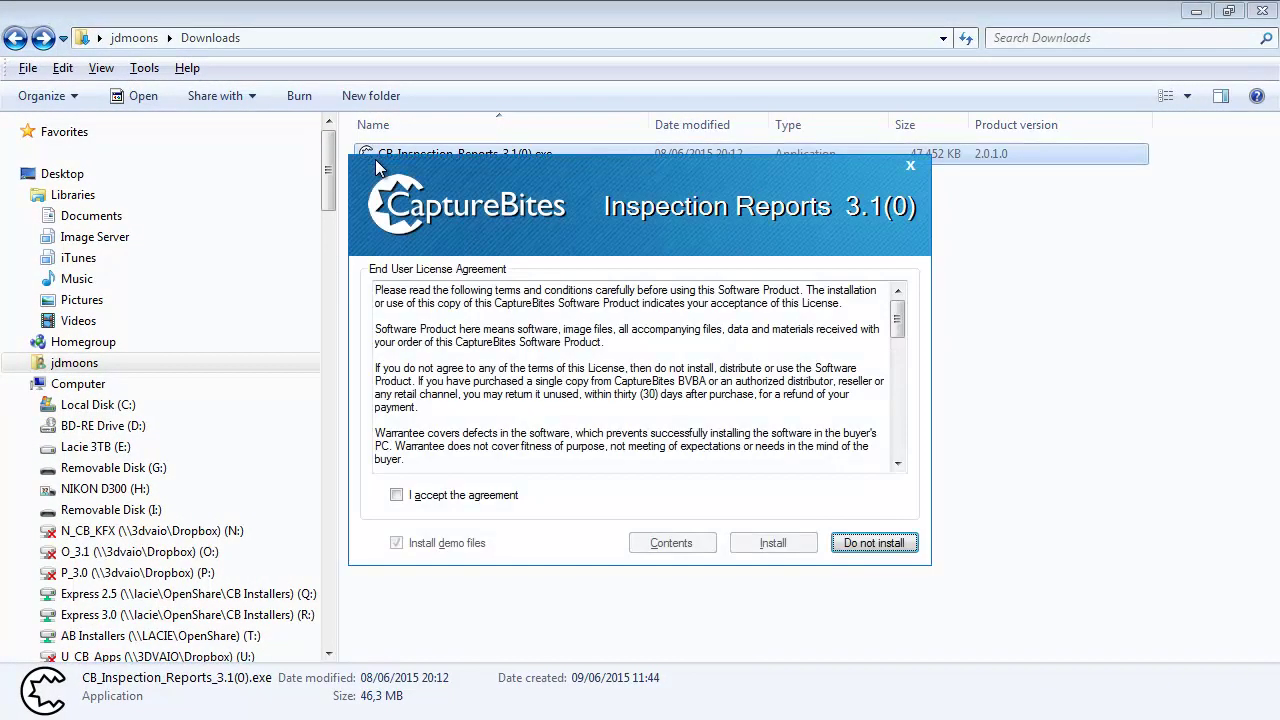
click(414, 496)
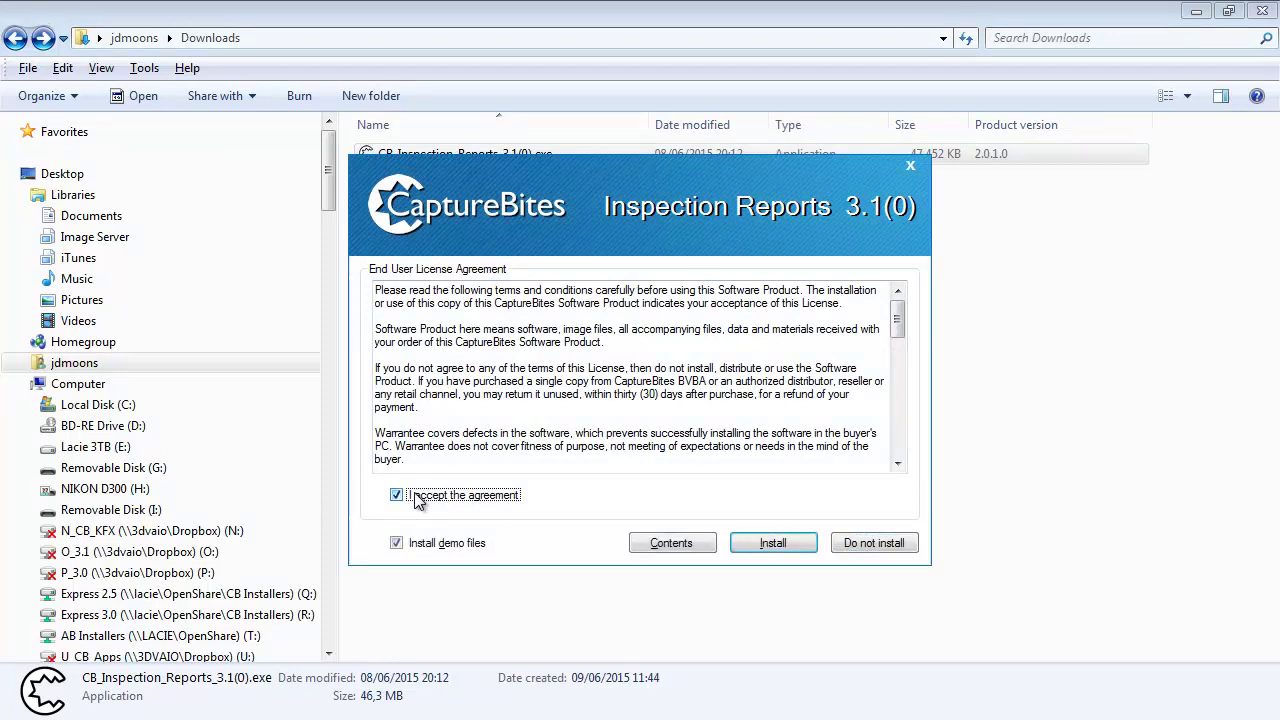
click(397, 545)
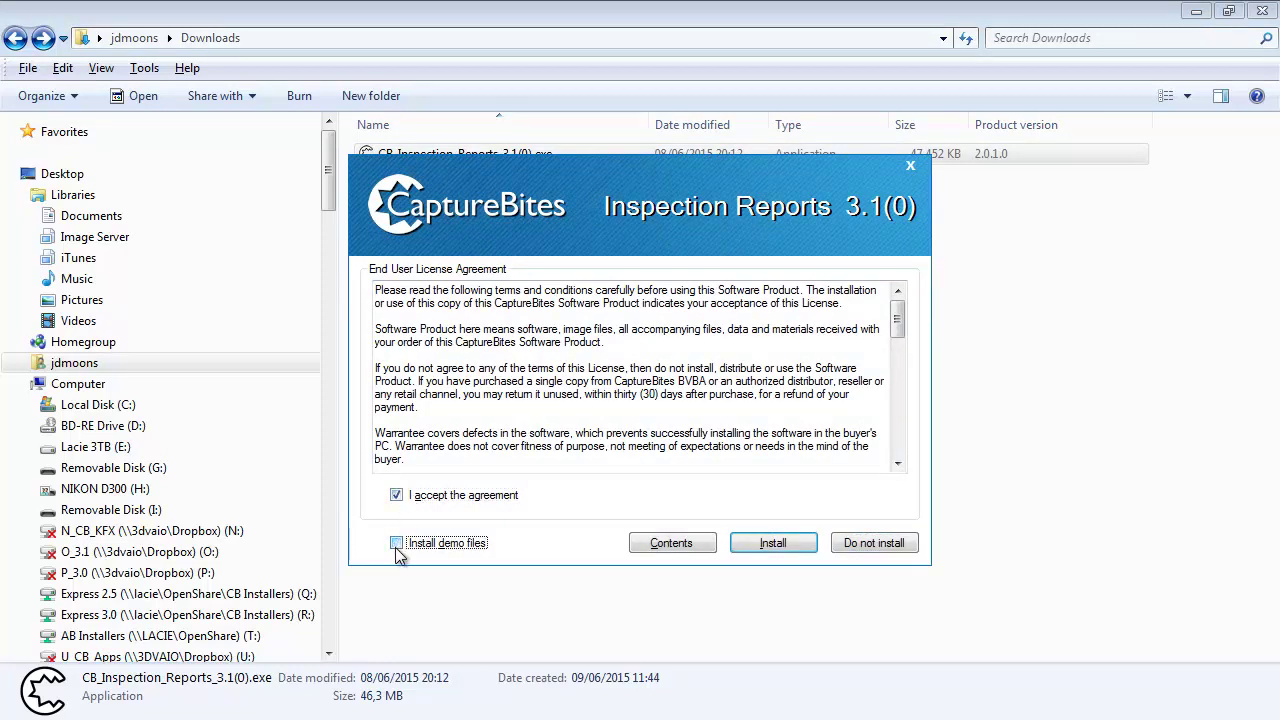
Step: Review the installer contents, then install Inspection Reports 3.1(0) and confirm success
click(699, 552)
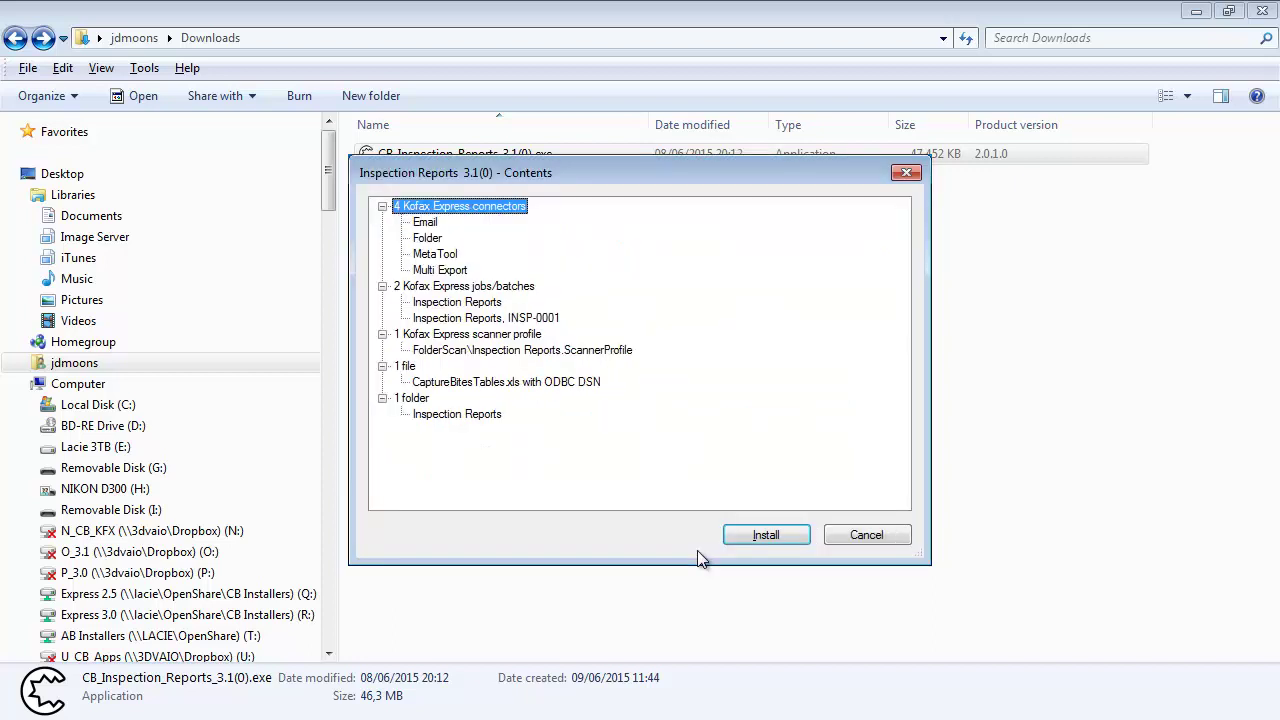
click(886, 537)
click(797, 550)
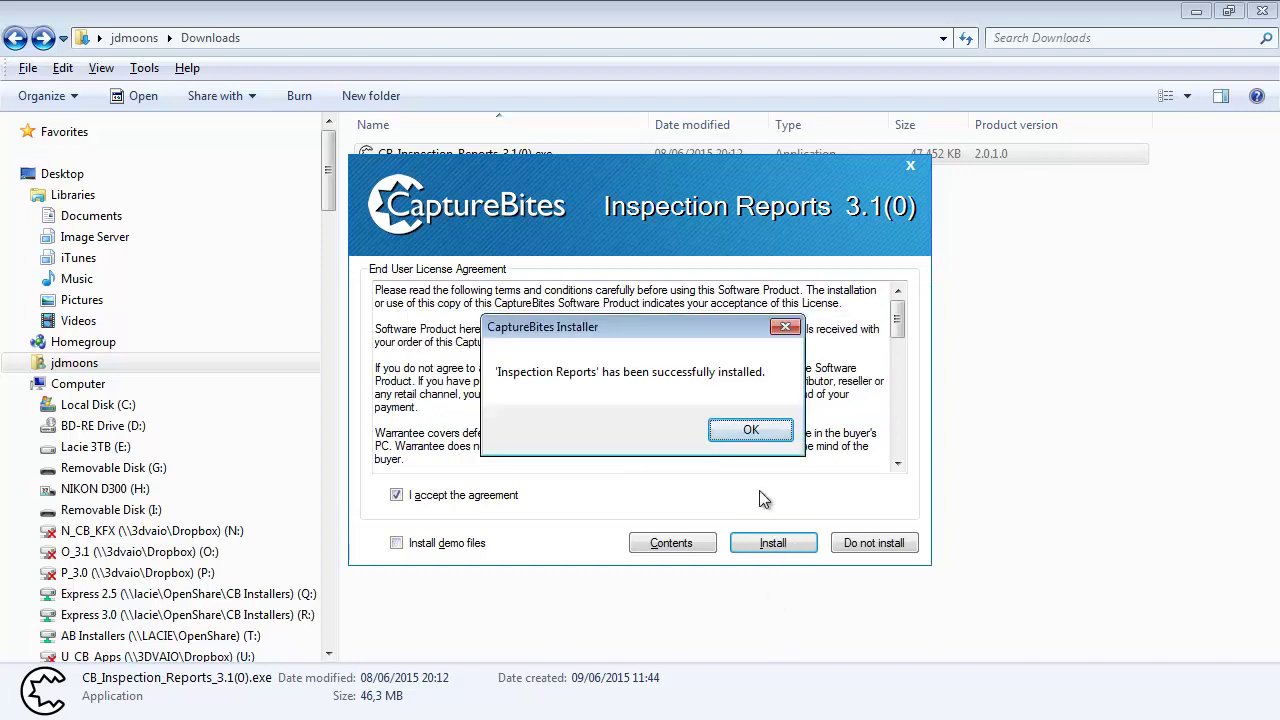
click(750, 432)
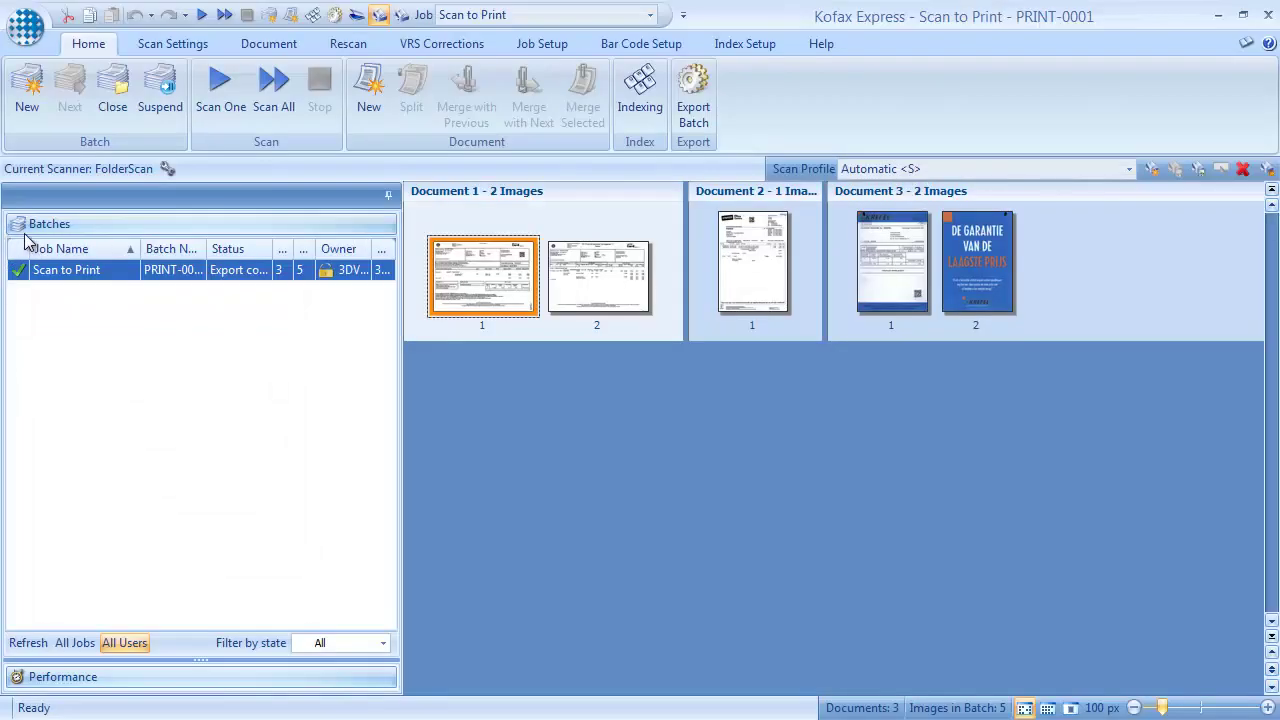
Step: Open the Inspection Reports job from Recent Jobs and export batch INSP-0001 of 23 images
click(28, 34)
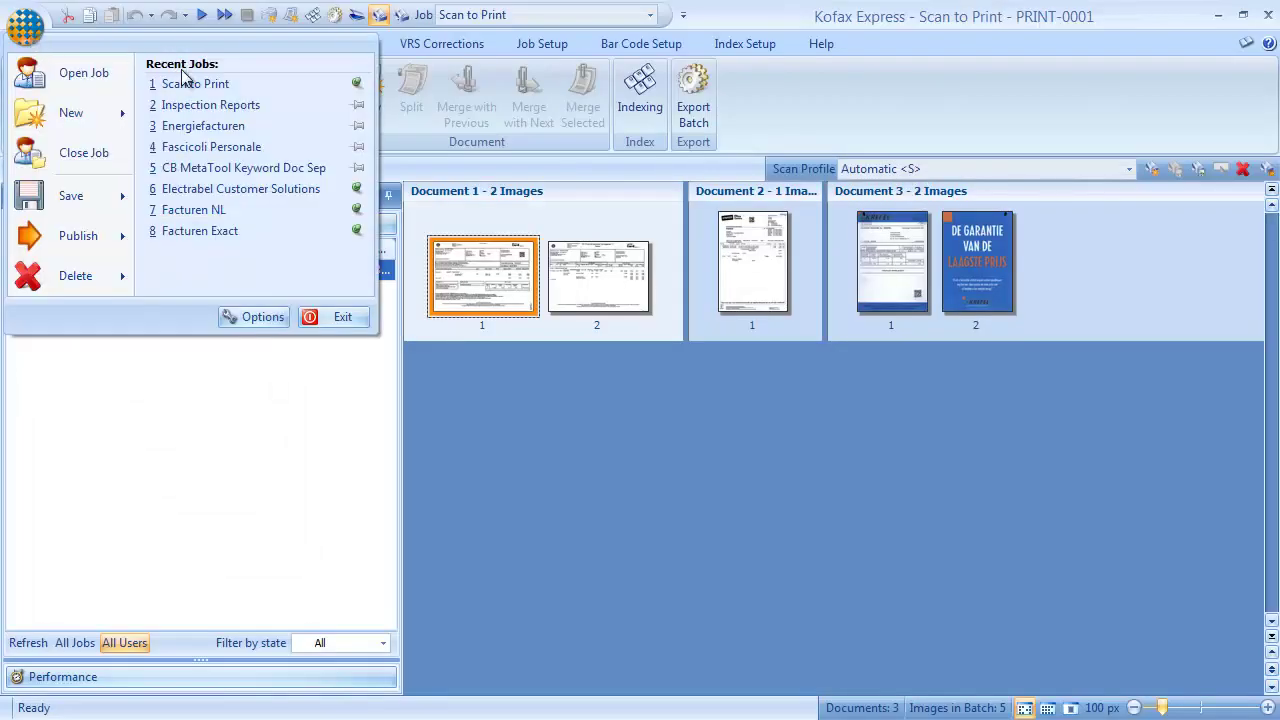
click(190, 105)
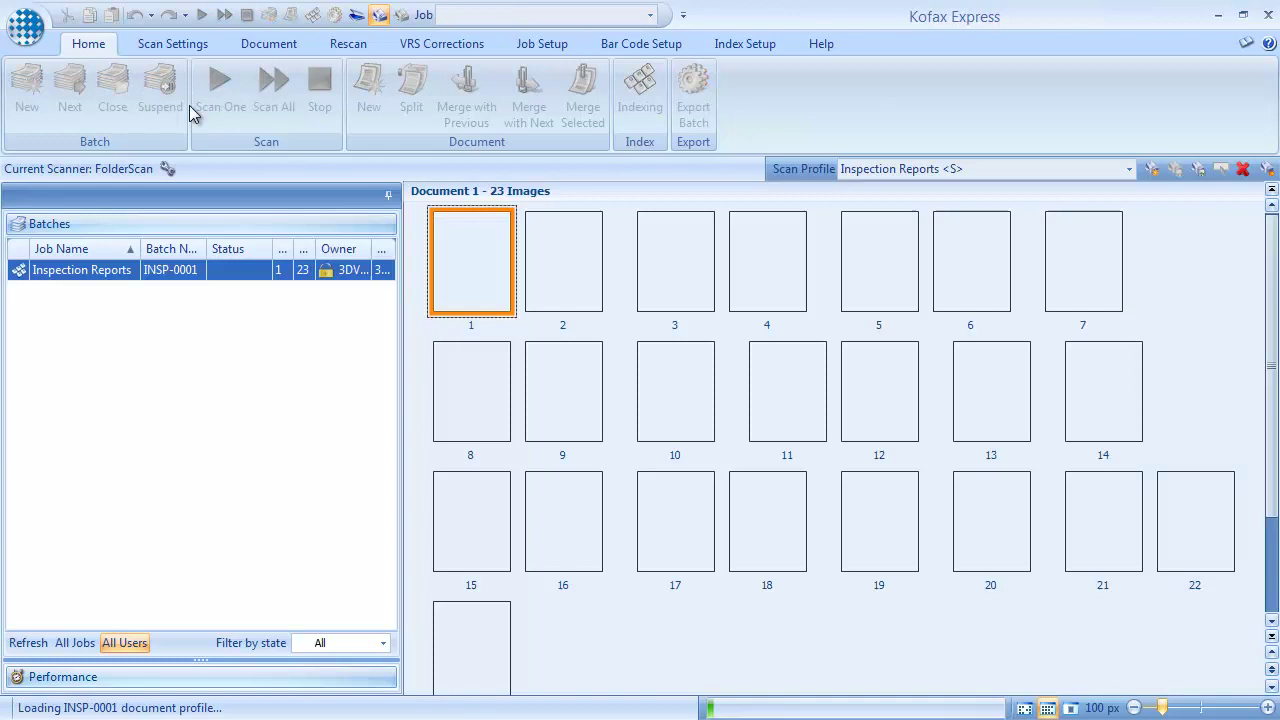
click(698, 114)
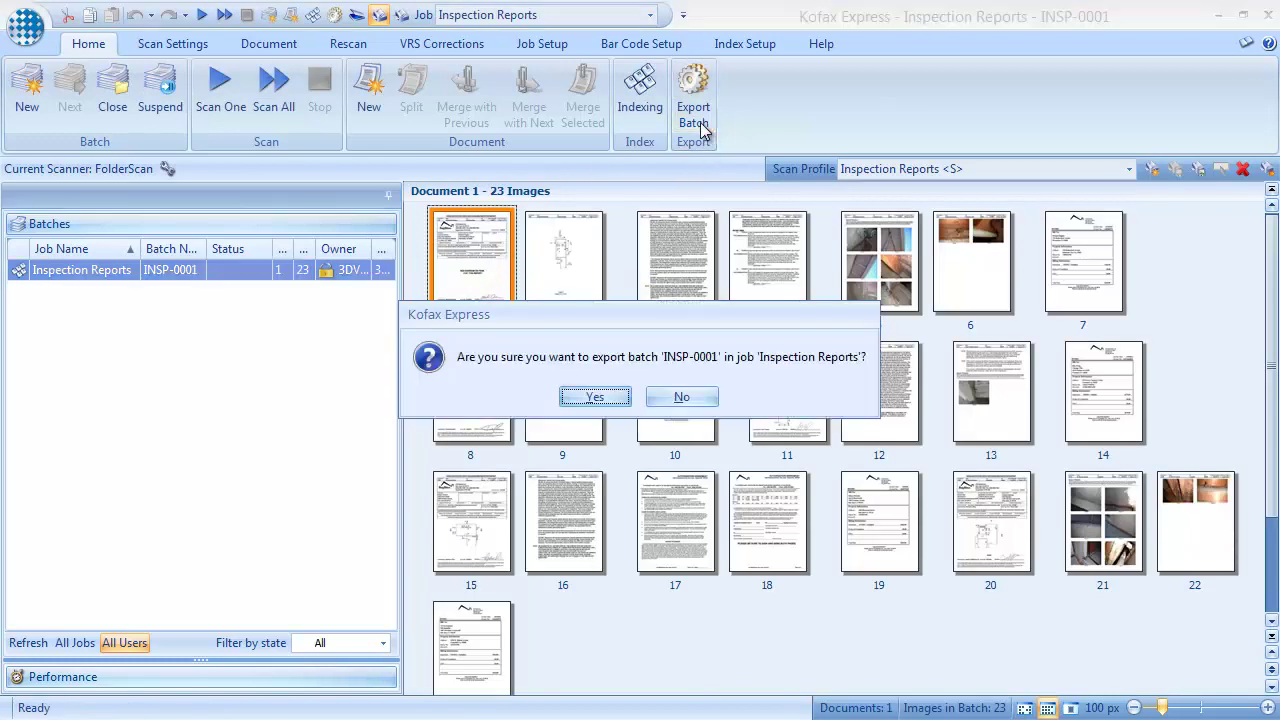
click(600, 398)
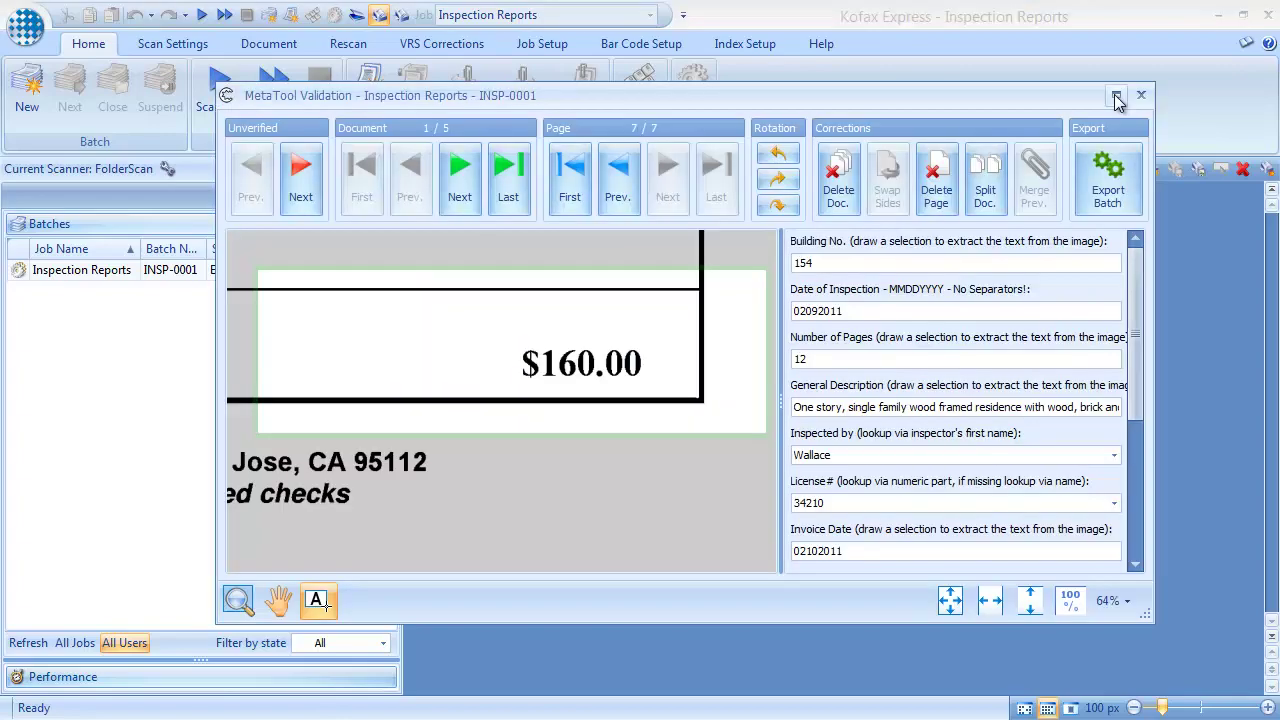
Step: In a maximized MetaTool Validation window, verify all five INSP-0001 documents and confirm the batch export
click(1115, 96)
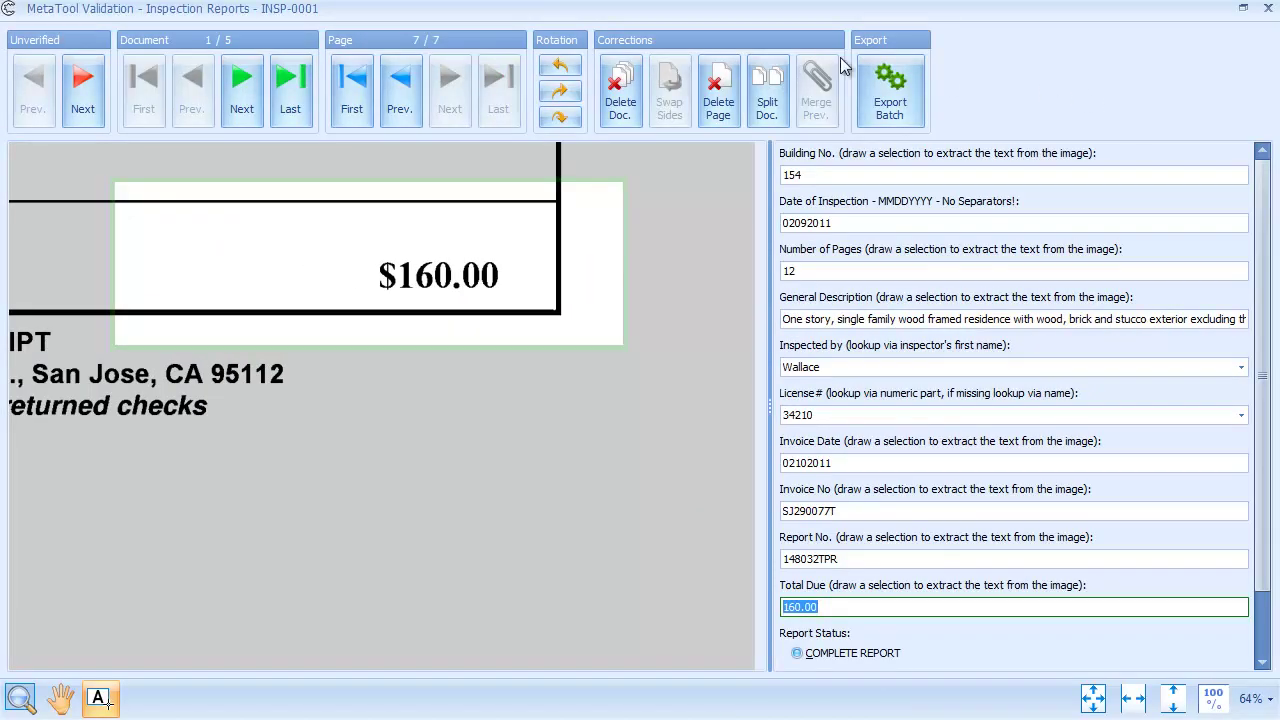
click(83, 108)
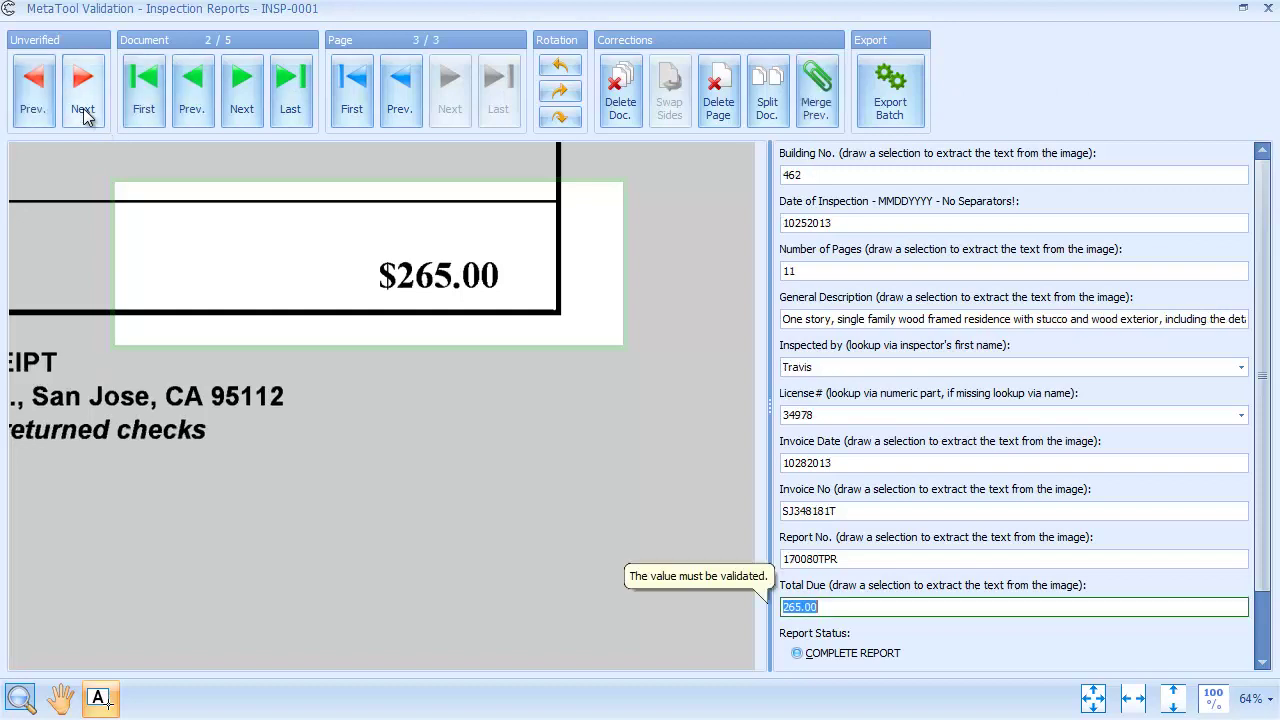
click(83, 108)
click(83, 108)
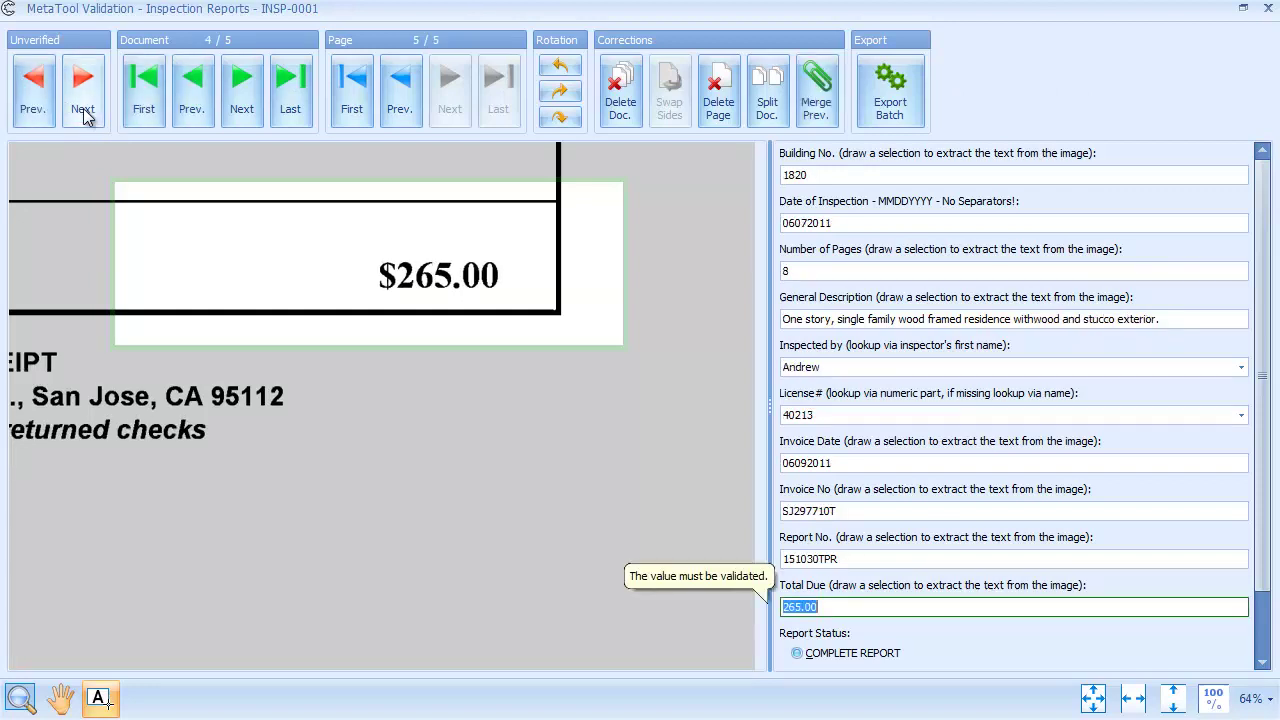
click(83, 108)
click(83, 108)
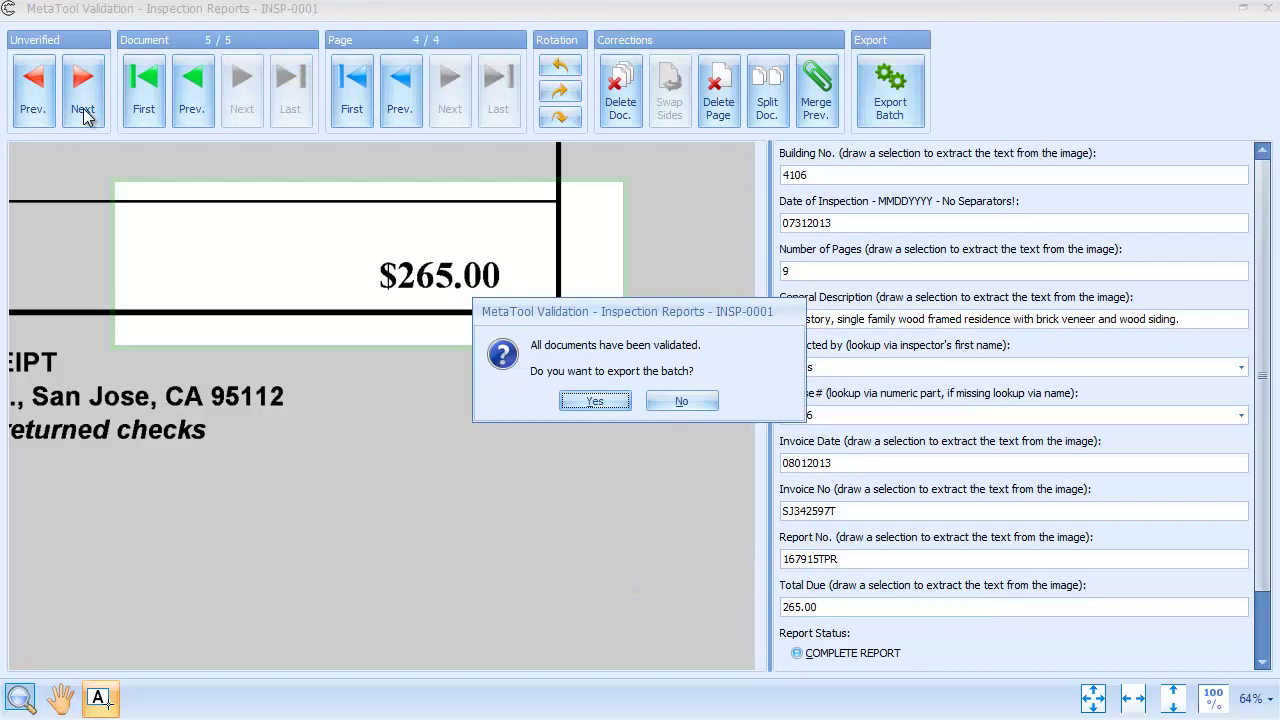
click(597, 401)
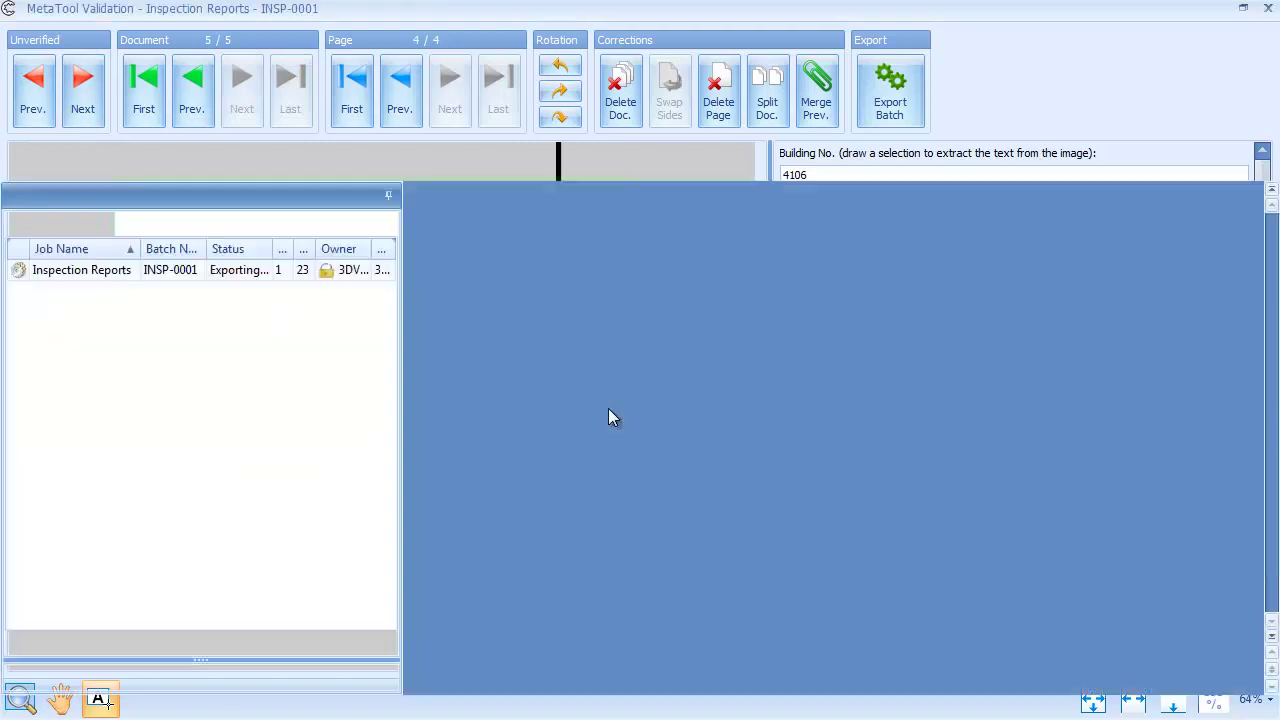